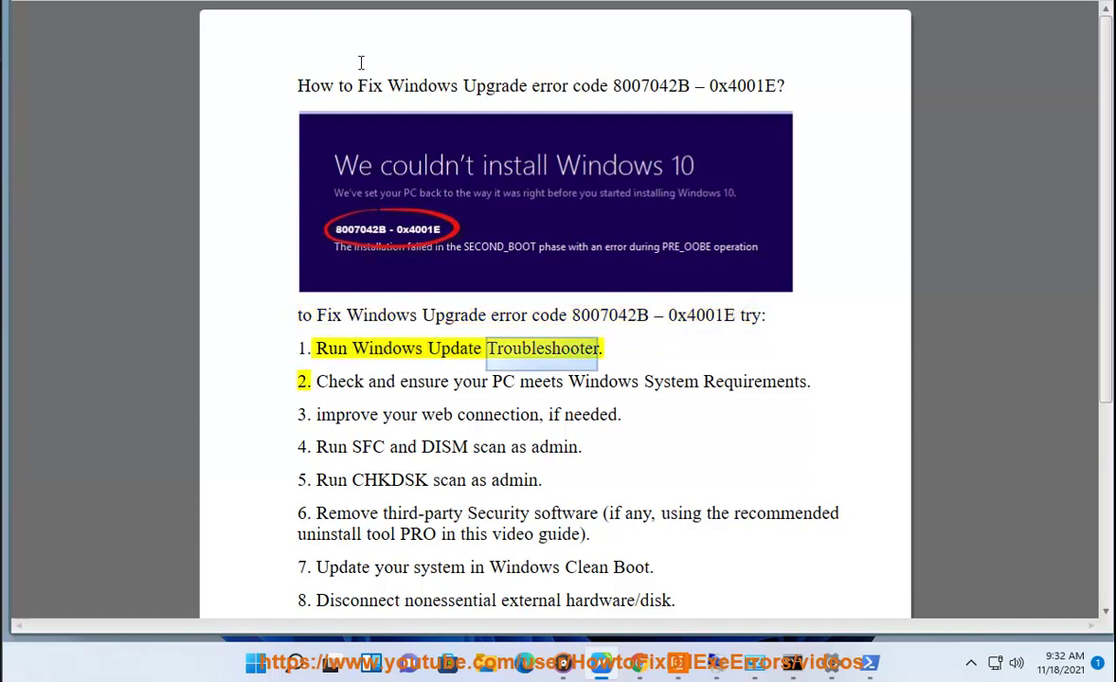
Step: Open Control Panel from Start and search its settings for 'TR'
{"action": "left_click", "coordinate": [295, 663]}
{"action": "left_click", "coordinate": [689, 192]}
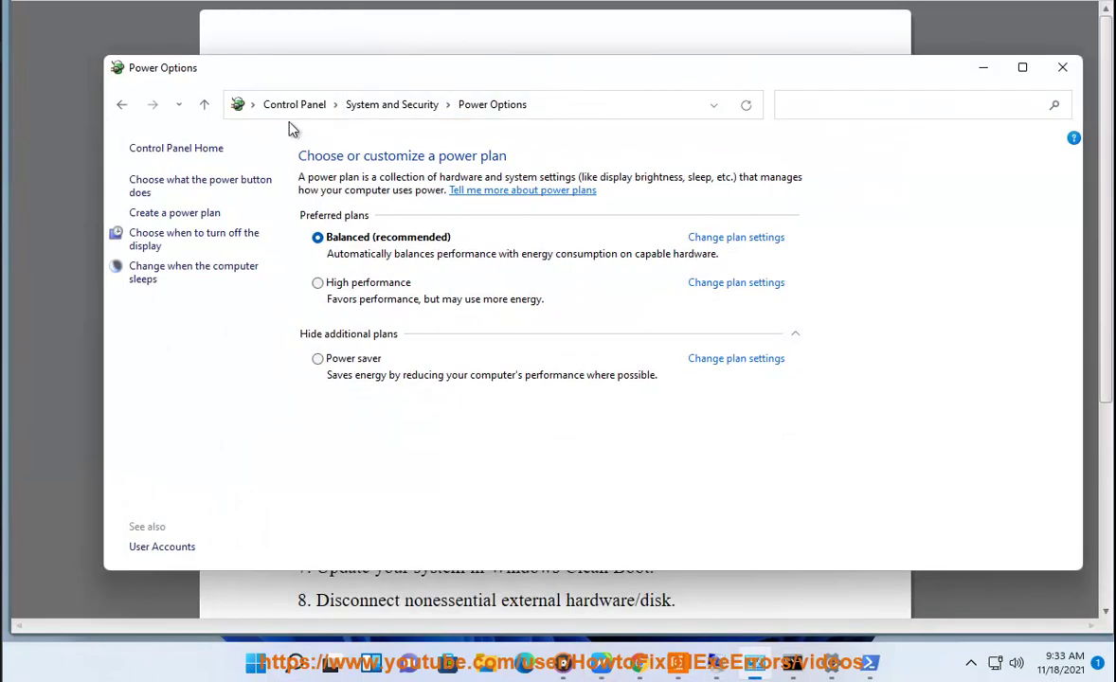
{"action": "left_click", "coordinate": [294, 105]}
{"action": "left_click", "coordinate": [860, 102]}
{"action": "type", "text": "TR"}
Step: From Troubleshooting's full list, launch the Windows Update troubleshooter and cancel it
{"action": "left_click", "coordinate": [228, 156]}
{"action": "left_click", "coordinate": [145, 182]}
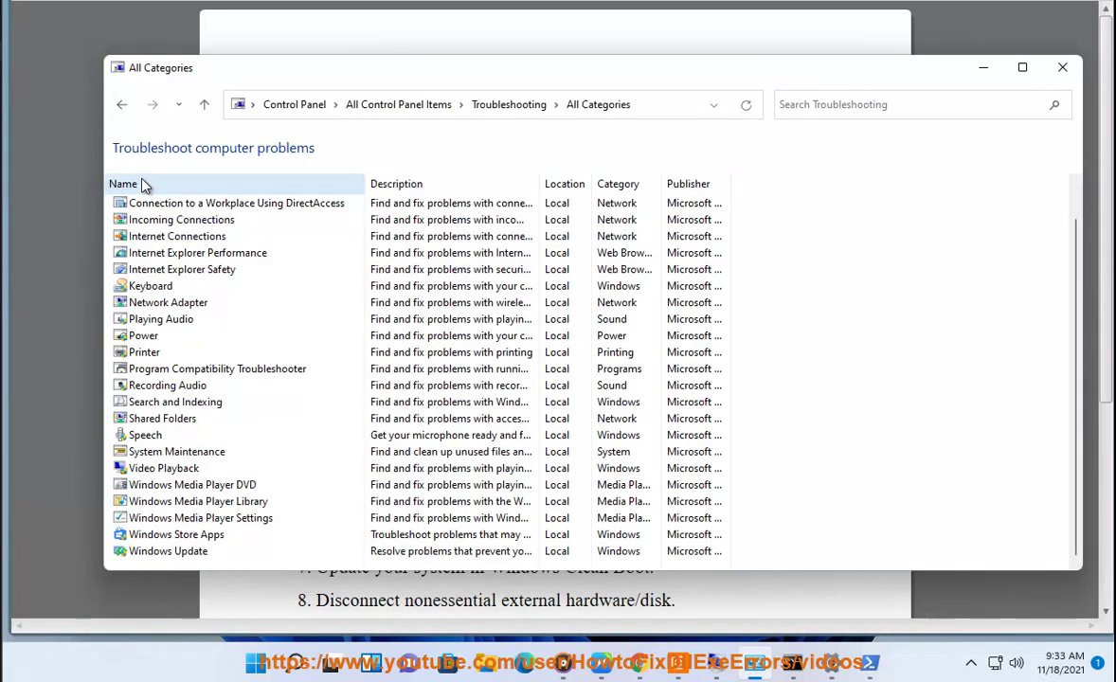
{"action": "left_click", "coordinate": [202, 558]}
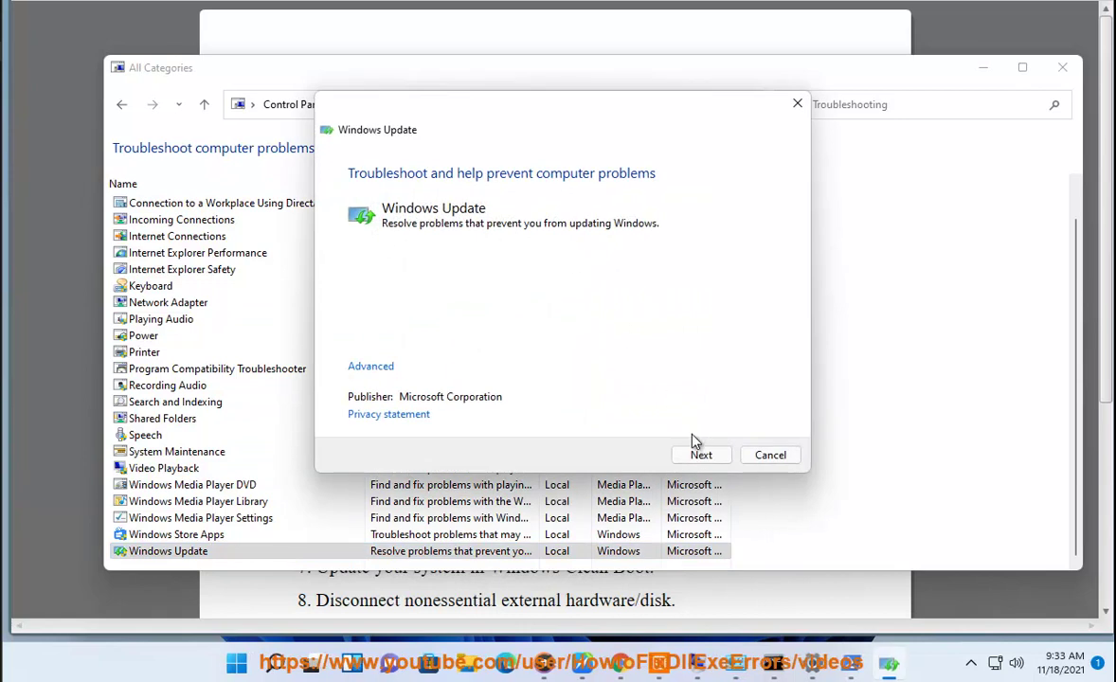
{"action": "left_click", "coordinate": [771, 456]}
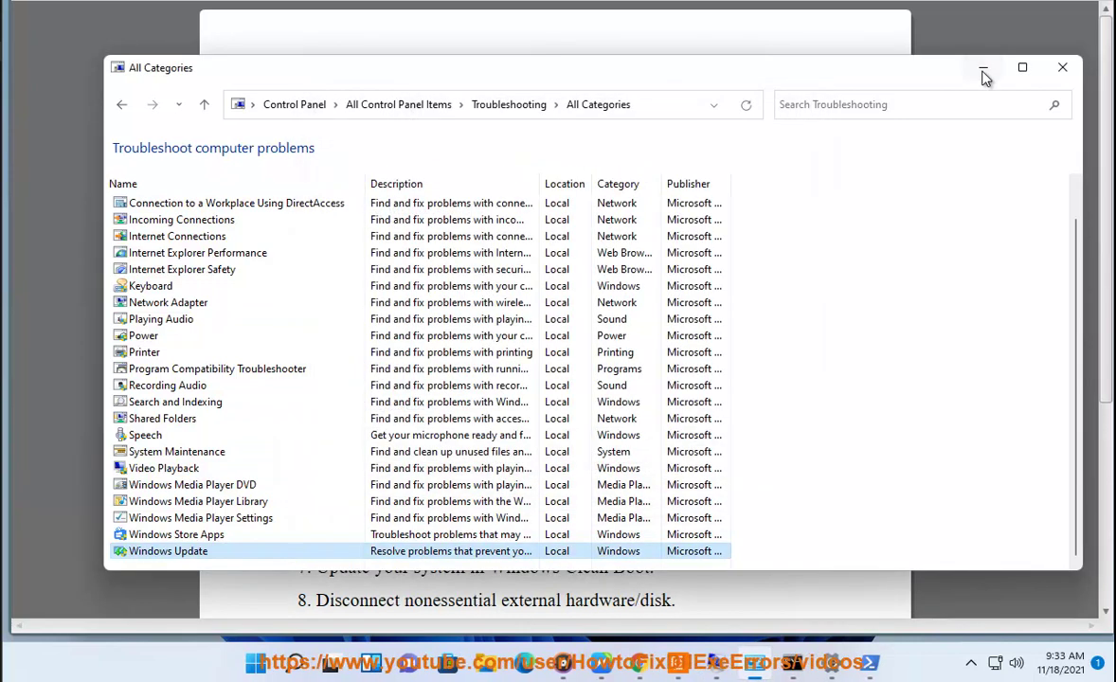
Step: Minimize Control Panel to reveal the fix document, then go back a page in Chrome
{"action": "left_click", "coordinate": [983, 68]}
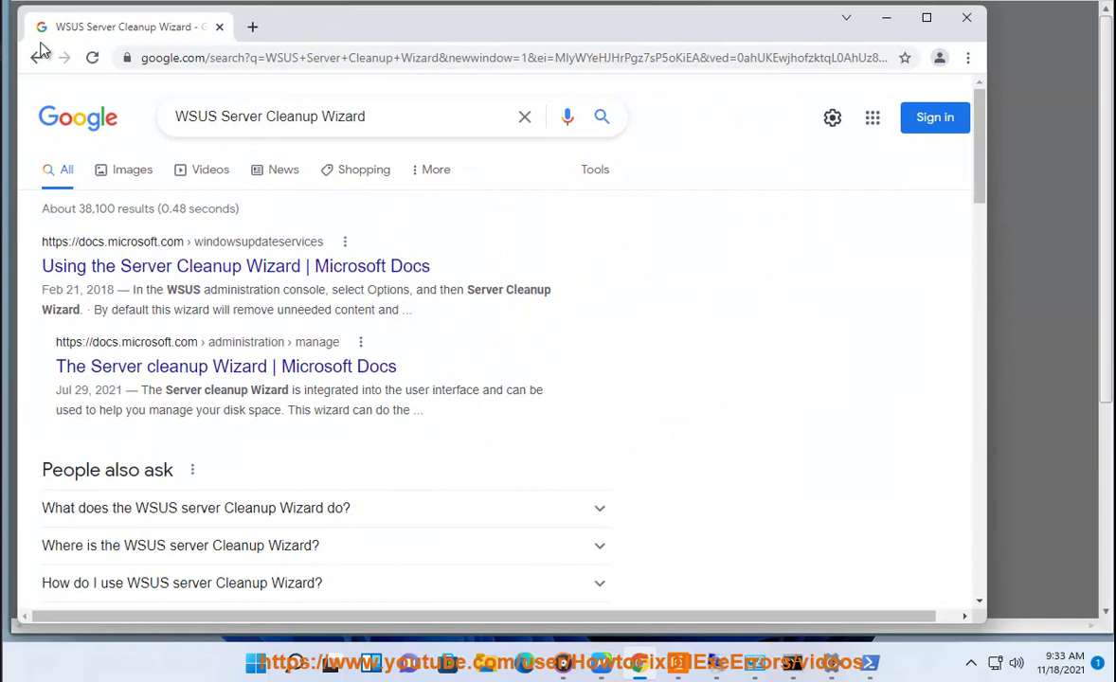
{"action": "left_click", "coordinate": [36, 58]}
Step: Google 'windows system requirements' and highlight the Windows 10 and Windows 11 result titles
{"action": "left_click", "coordinate": [36, 58]}
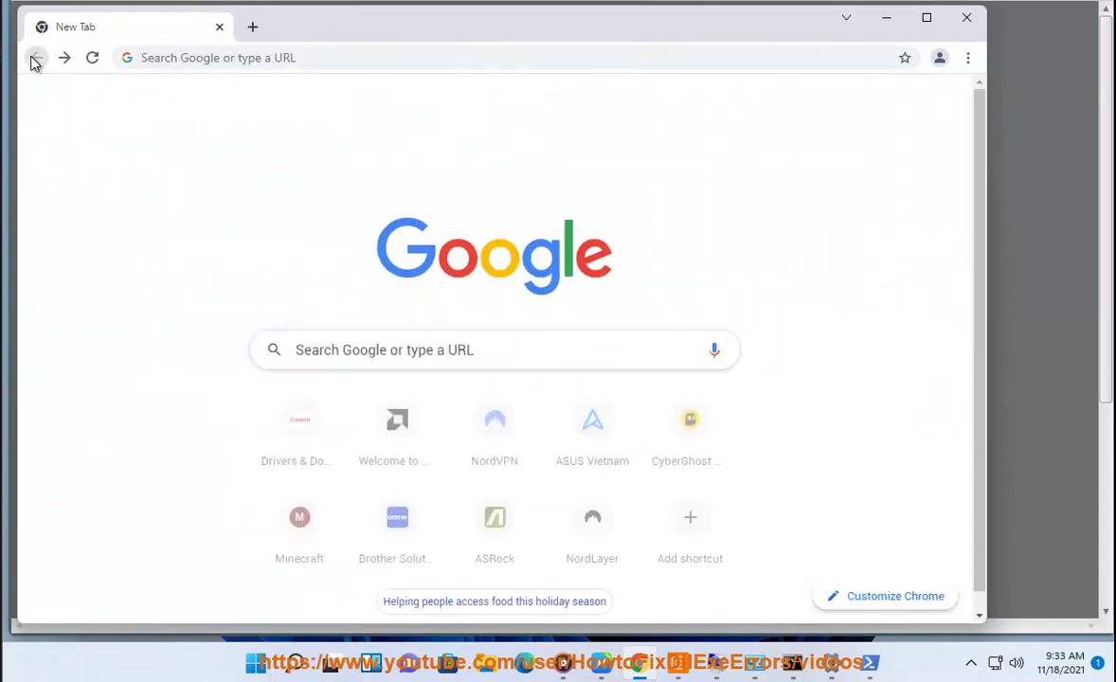
{"action": "left_click", "coordinate": [306, 353]}
{"action": "type", "text": "WINDOWS"}
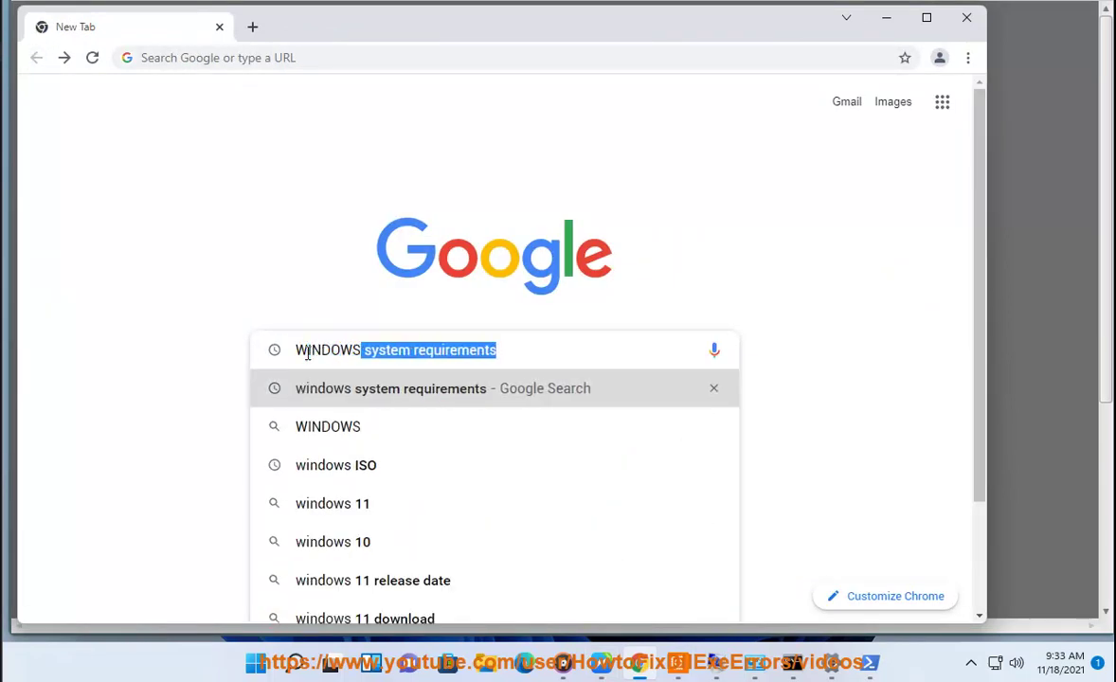
{"action": "key", "text": "End"}
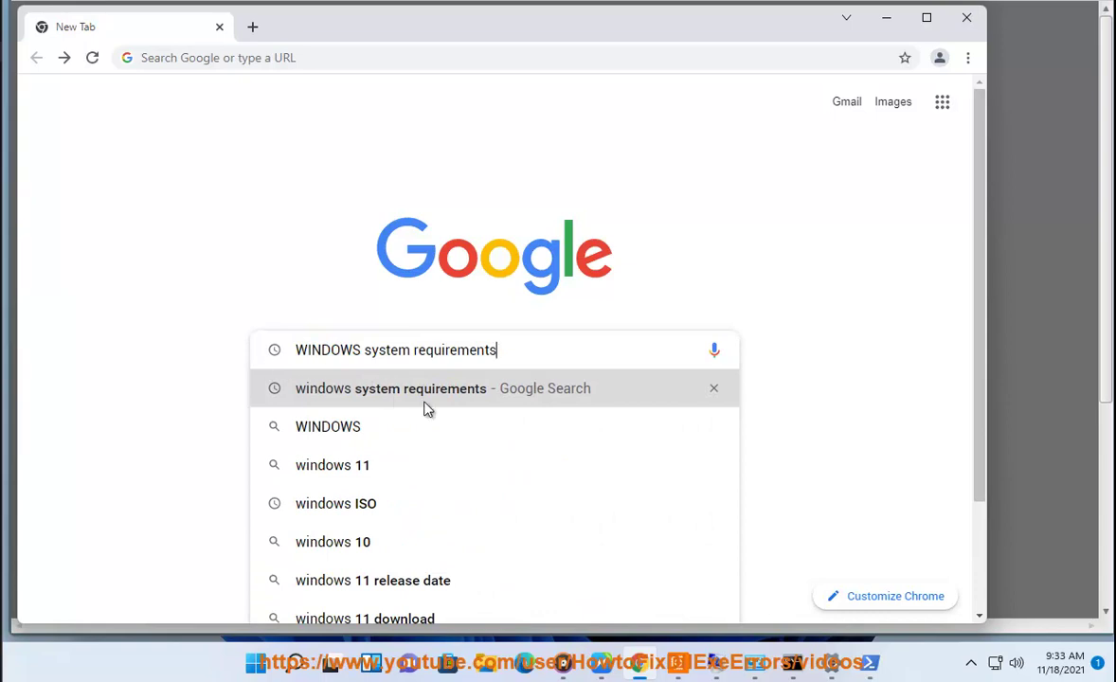
{"action": "key", "text": "Return"}
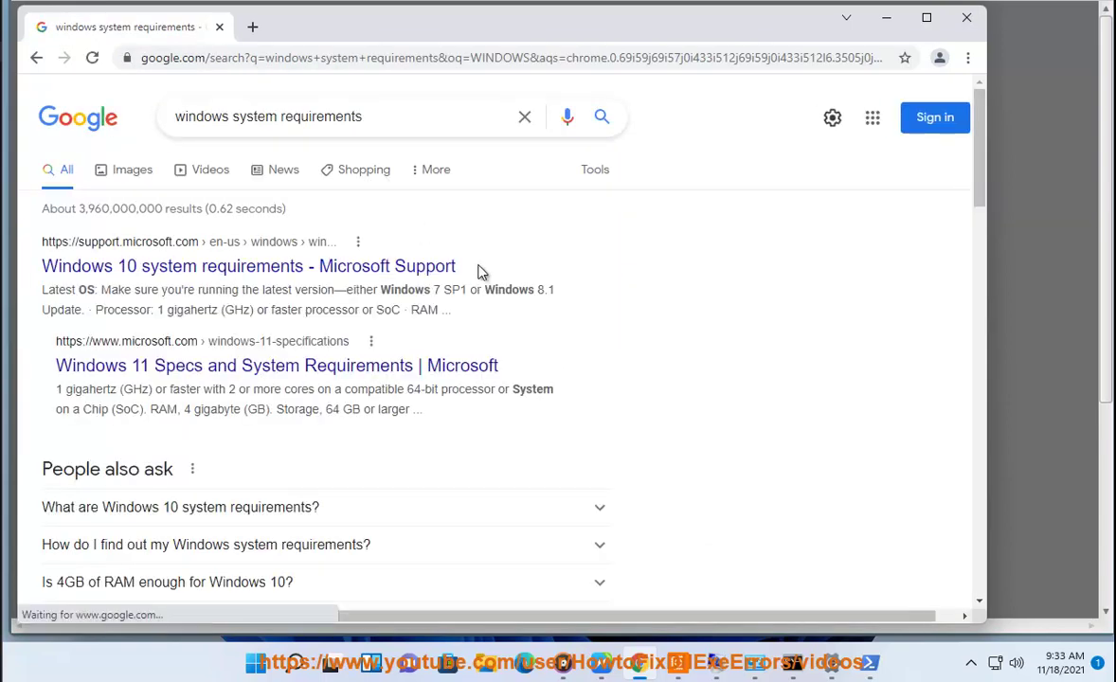
{"action": "left_click_drag", "start_coordinate": [481, 269], "coordinate": [8, 253]}
{"action": "left_click_drag", "start_coordinate": [59, 365], "coordinate": [503, 389]}
Step: Check processor and virtual memory entries in System Information, then minimize it and Chrome
{"action": "left_click", "coordinate": [256, 664]}
{"action": "left_click", "coordinate": [361, 396]}
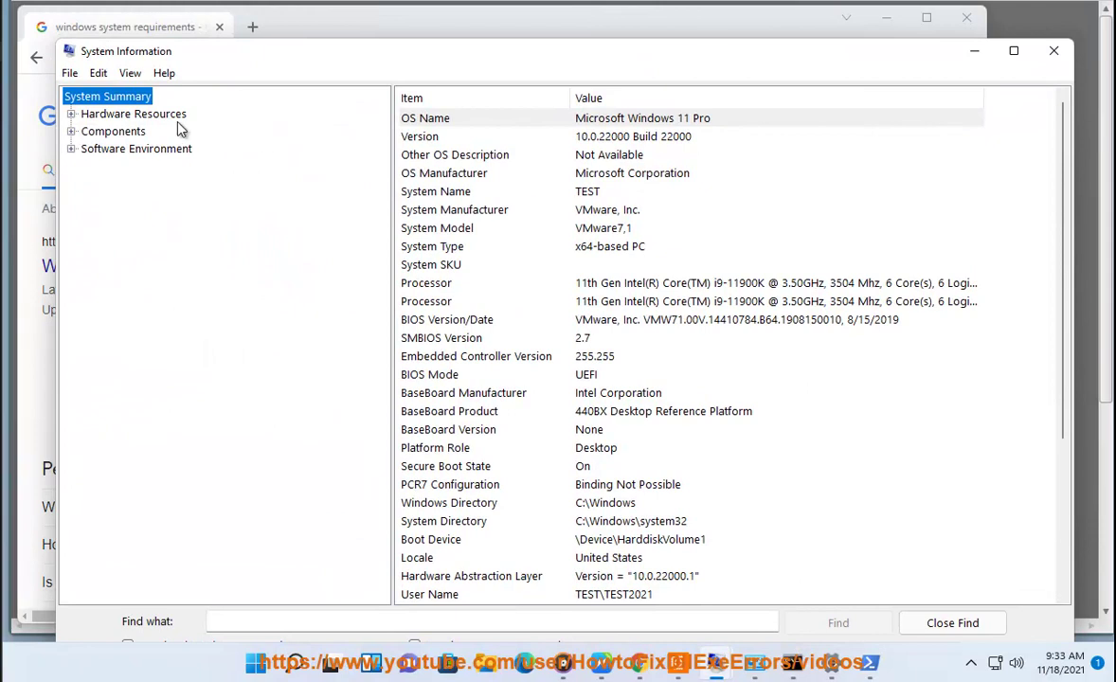
{"action": "left_click", "coordinate": [658, 286]}
{"action": "scroll", "coordinate": [489, 499], "scroll_direction": "down", "scroll_amount": 4}
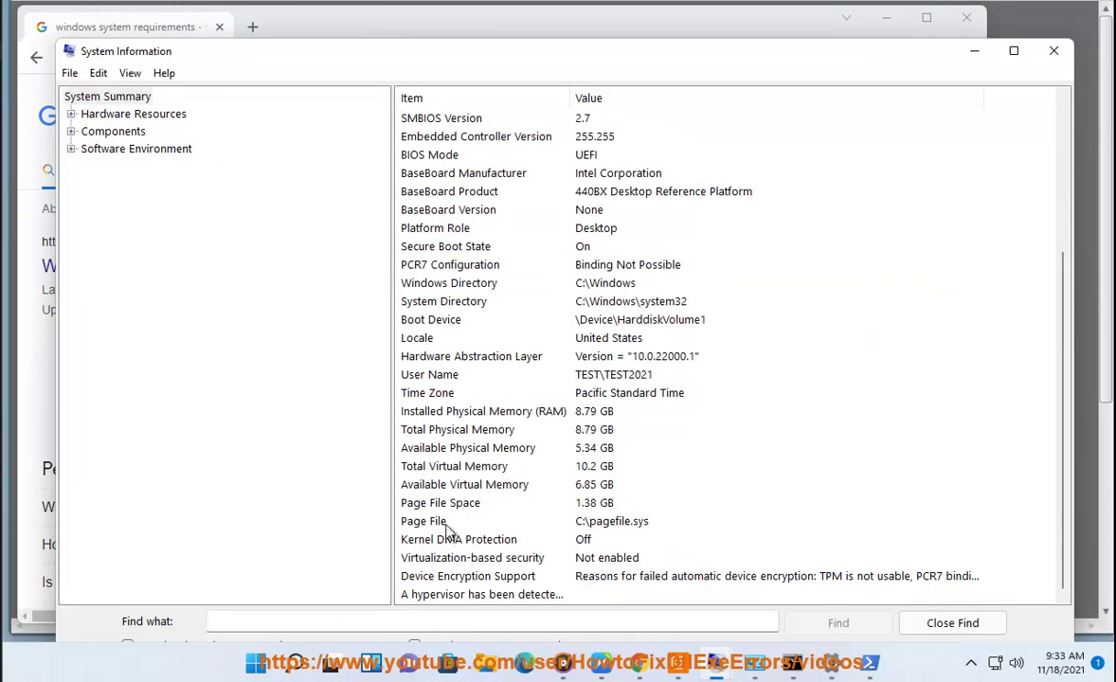
{"action": "left_click", "coordinate": [512, 484]}
{"action": "left_click", "coordinate": [549, 471]}
{"action": "left_click", "coordinate": [974, 50]}
{"action": "left_click", "coordinate": [886, 18]}
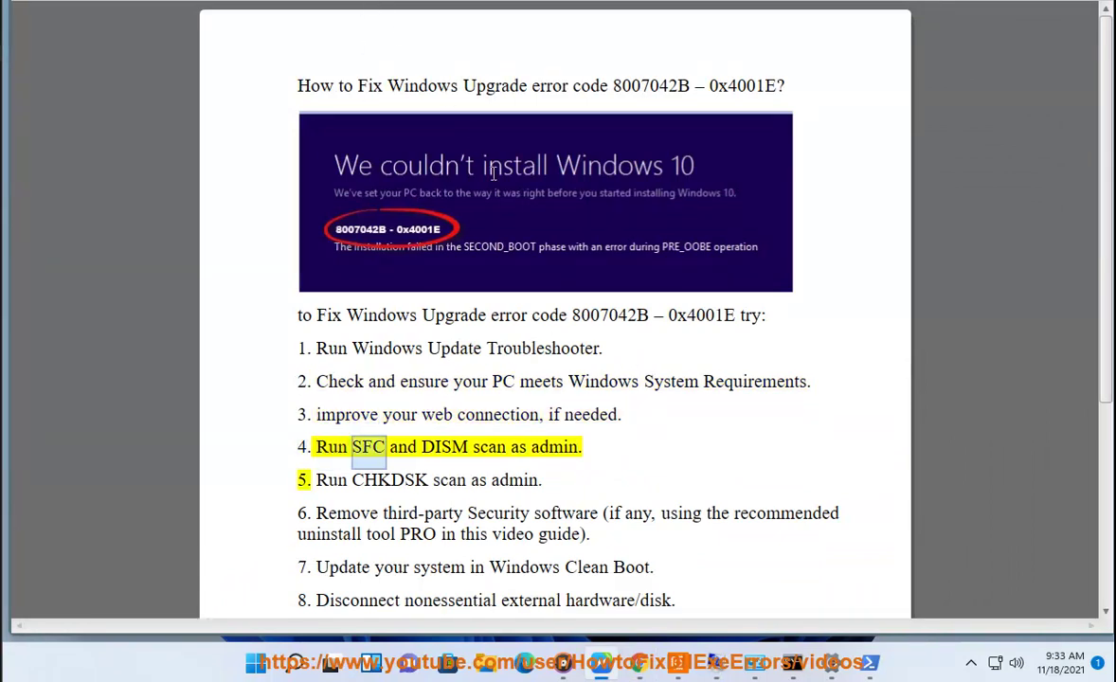
Step: Ping GOOGLE.COM at the administrator Command Prompt, mark the 67 ms reply, then minimize it
{"action": "left_click", "coordinate": [792, 663]}
{"action": "type", "text": "PING GOOGLE.COM"}
{"action": "key", "text": "Return"}
{"action": "double_click", "coordinate": [491, 192]}
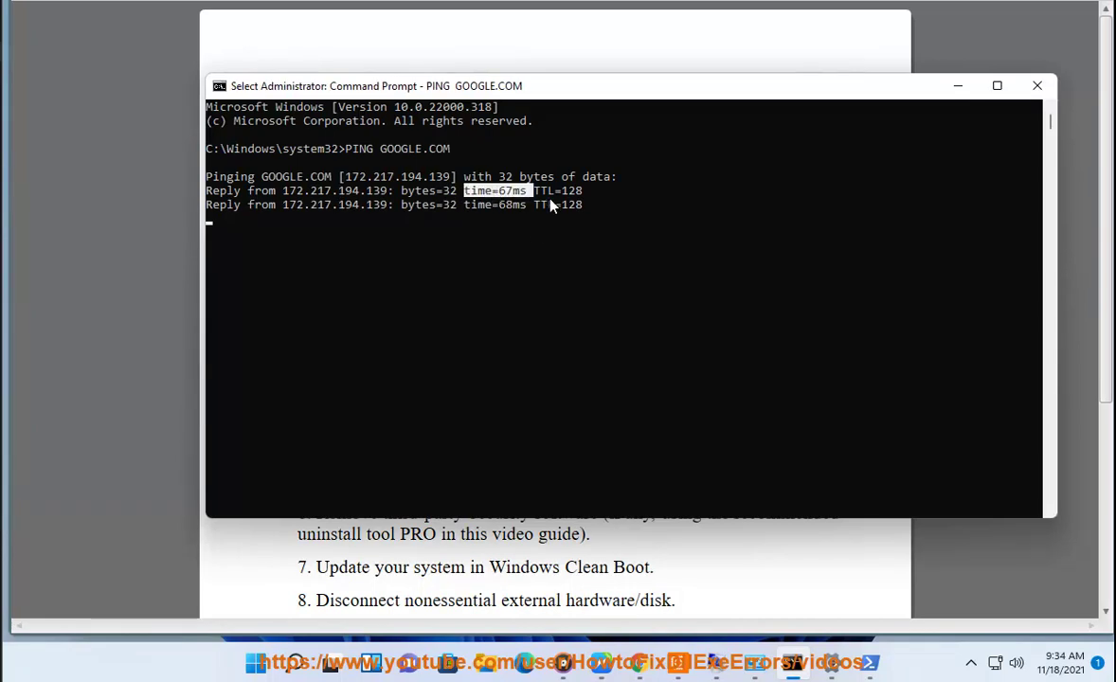
{"action": "left_click", "coordinate": [962, 86]}
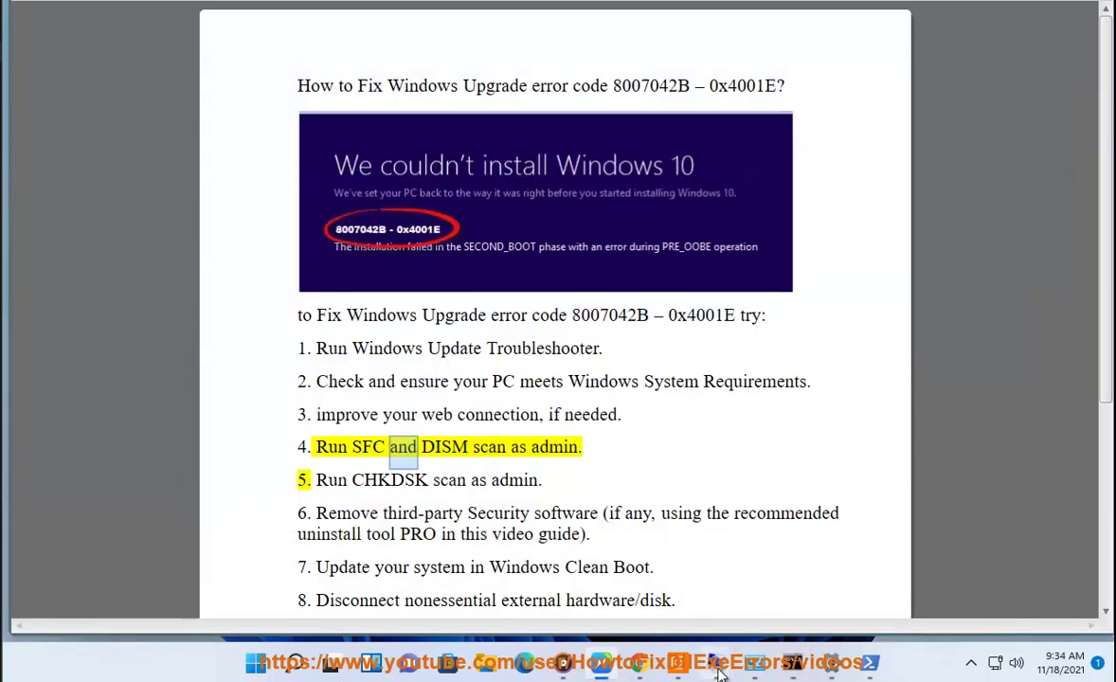
Step: Google 'slow windows connection', highlight the top article title, and minimize Chrome
{"action": "left_click", "coordinate": [639, 663]}
{"action": "triple_click", "coordinate": [341, 116]}
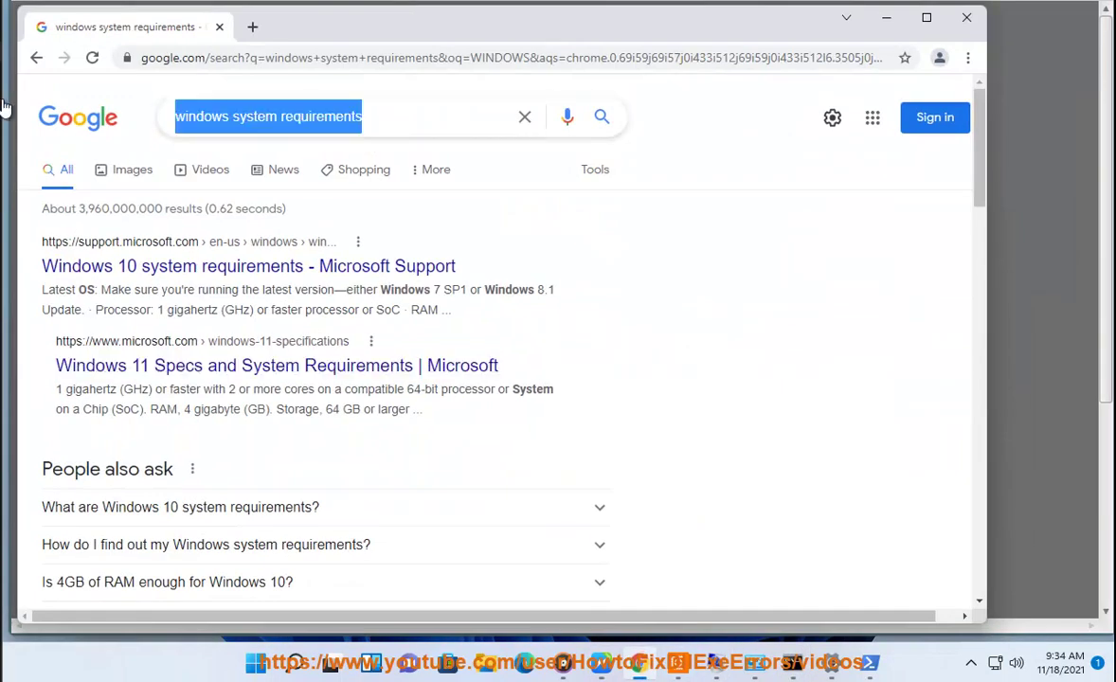
{"action": "type", "text": "SLOW"}
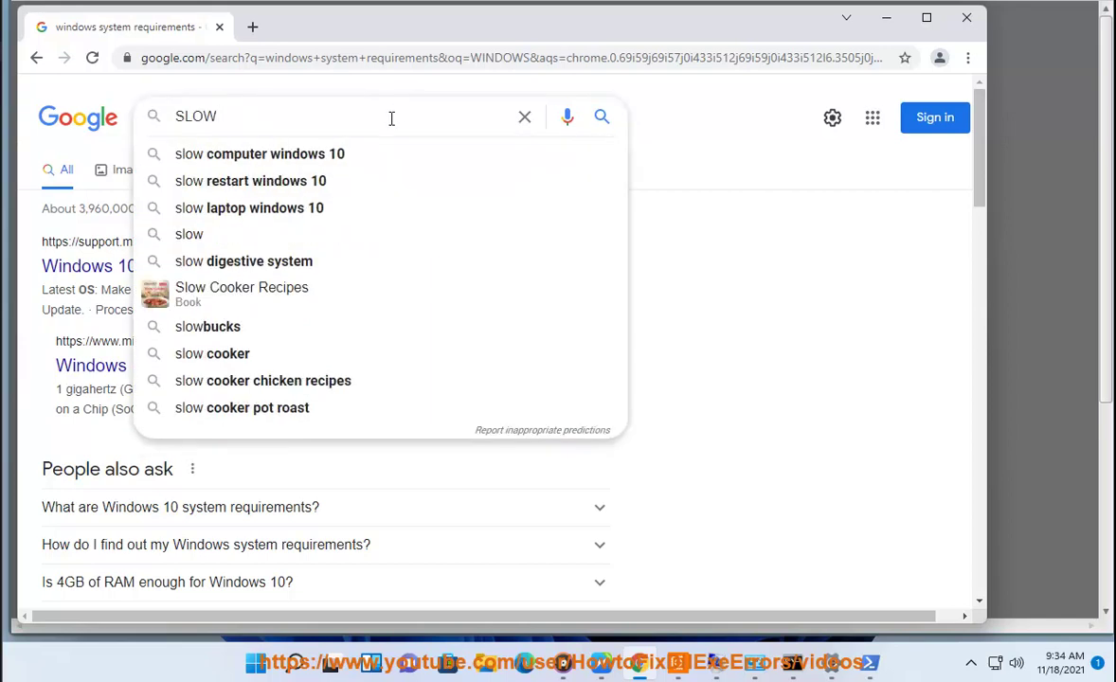
{"action": "type", "text": " WINDOWS C"}
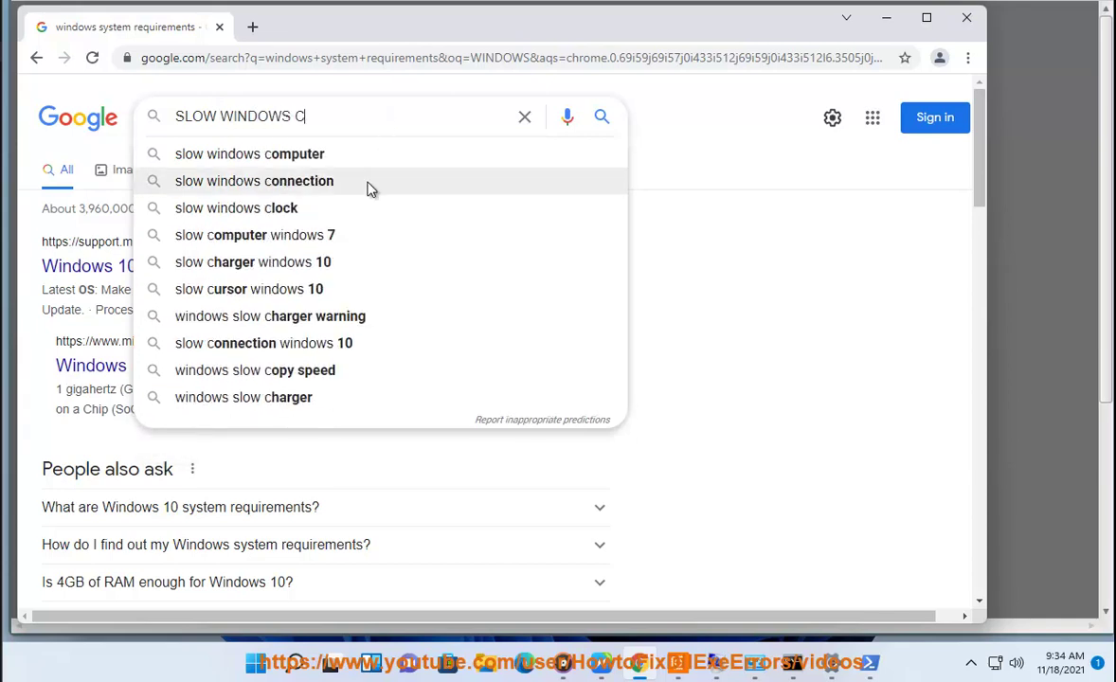
{"action": "left_click", "coordinate": [365, 183]}
{"action": "left_click_drag", "start_coordinate": [507, 268], "coordinate": [7, 260]}
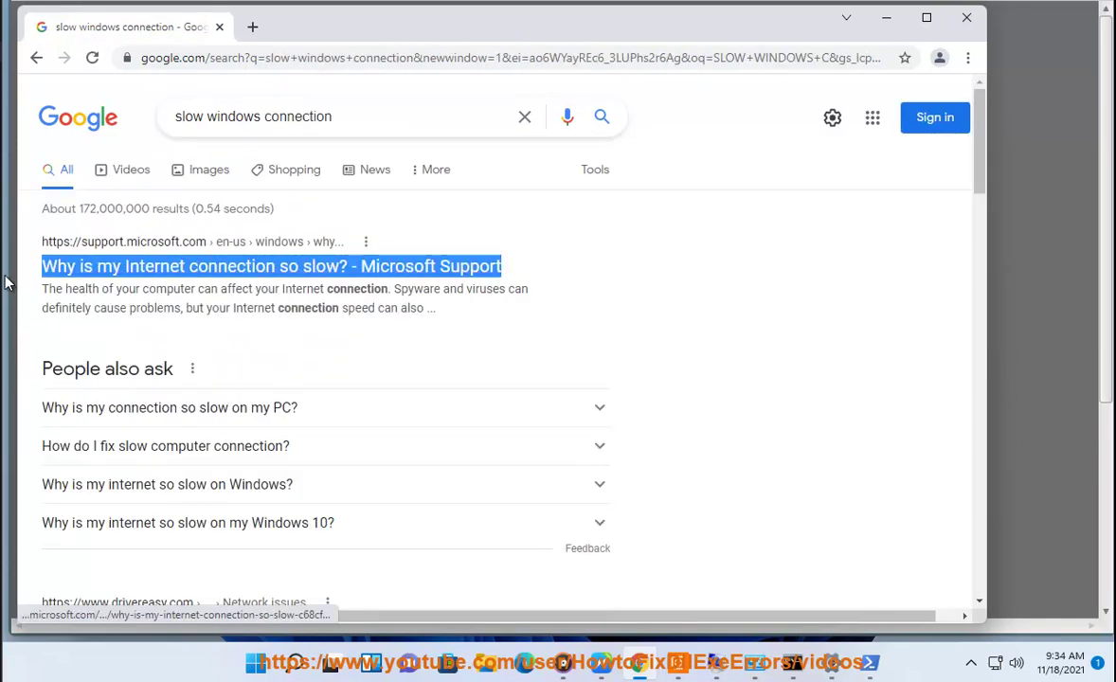
{"action": "left_click", "coordinate": [885, 17]}
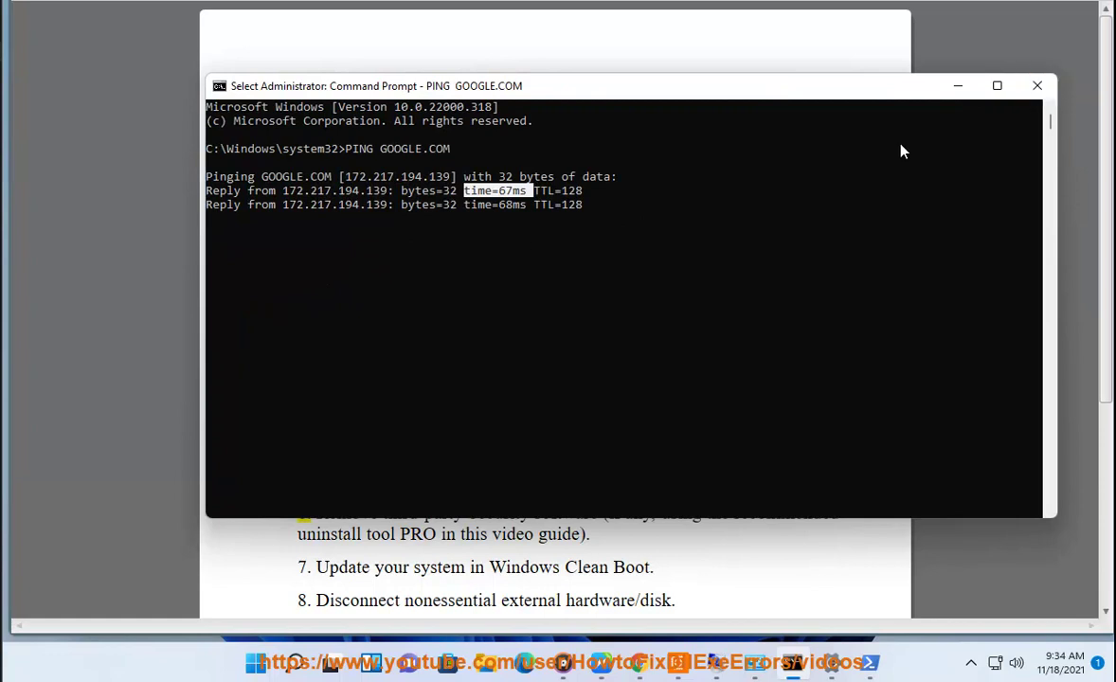
Step: Launch Command Prompt as administrator, reposition its window, and select the SFC SCANNOW command
{"action": "left_click", "coordinate": [256, 662]}
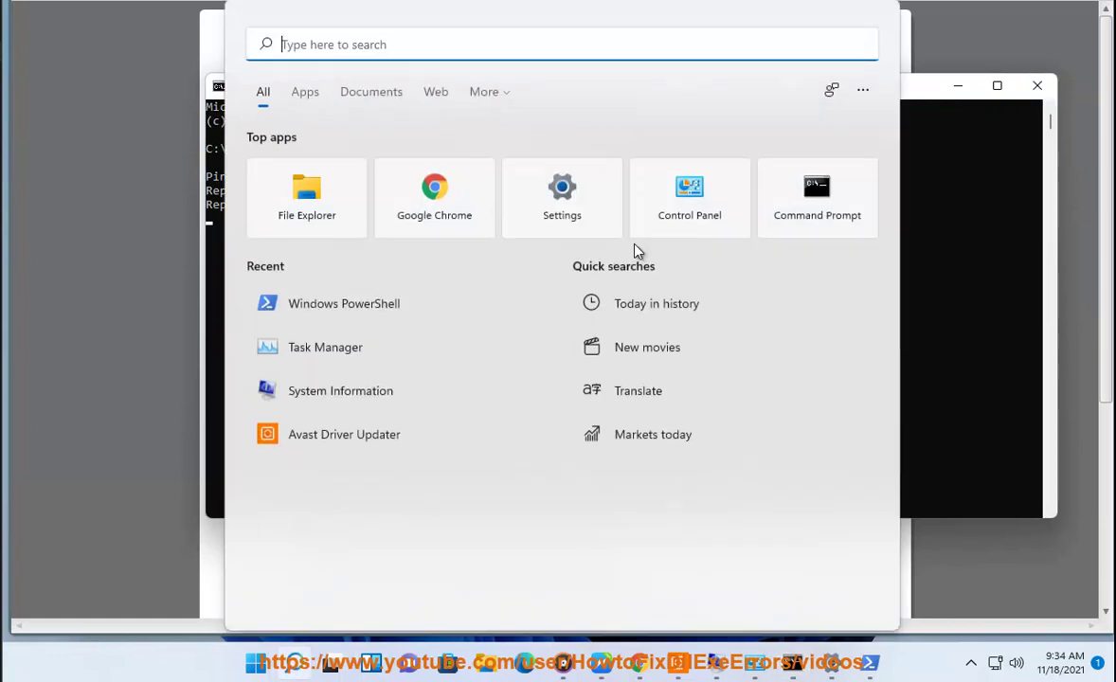
{"action": "right_click", "coordinate": [838, 216]}
{"action": "left_click", "coordinate": [767, 237]}
{"action": "left_click", "coordinate": [474, 427]}
{"action": "left_click_drag", "start_coordinate": [520, 139], "coordinate": [595, 190]}
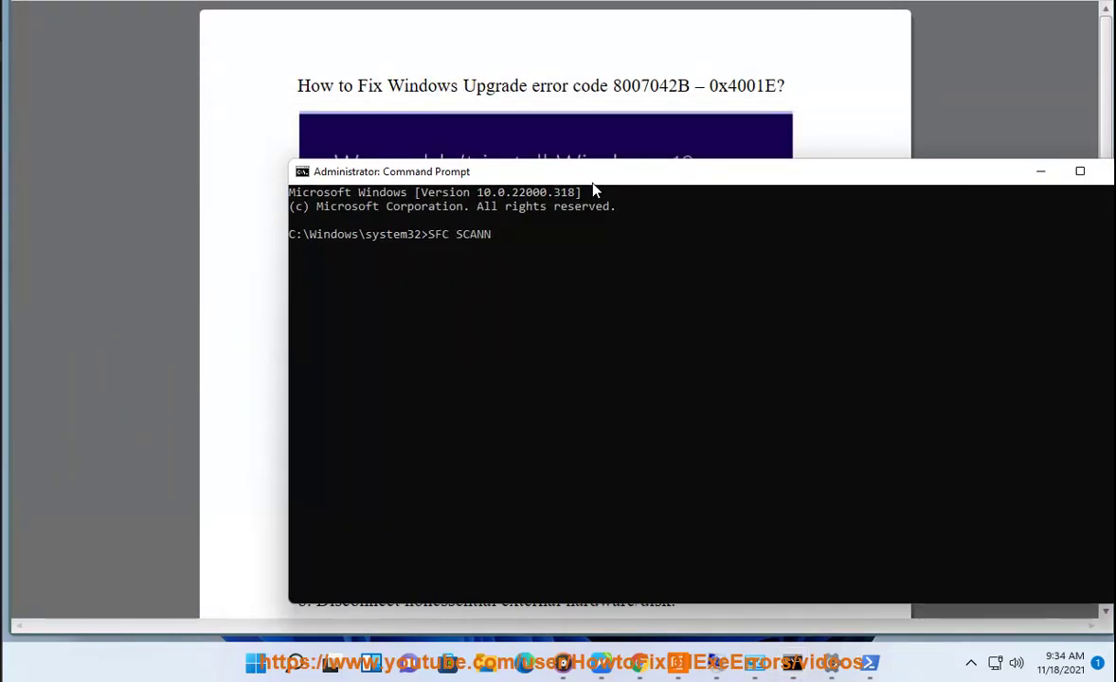
{"action": "left_click_drag", "start_coordinate": [527, 239], "coordinate": [423, 245]}
Step: Copy DISM from the fix document and paste it over Chrome's Google query
{"action": "left_click", "coordinate": [227, 326]}
{"action": "double_click", "coordinate": [458, 447]}
{"action": "key", "text": "ctrl+c"}
{"action": "left_click", "coordinate": [640, 662]}
{"action": "triple_click", "coordinate": [336, 117]}
{"action": "key", "text": "ctrl+v"}
Step: Search dism /online /cleanup-image /restorehealth and paste it at the administrator prompt, then highlight CHKDSK
{"action": "left_click", "coordinate": [284, 152]}
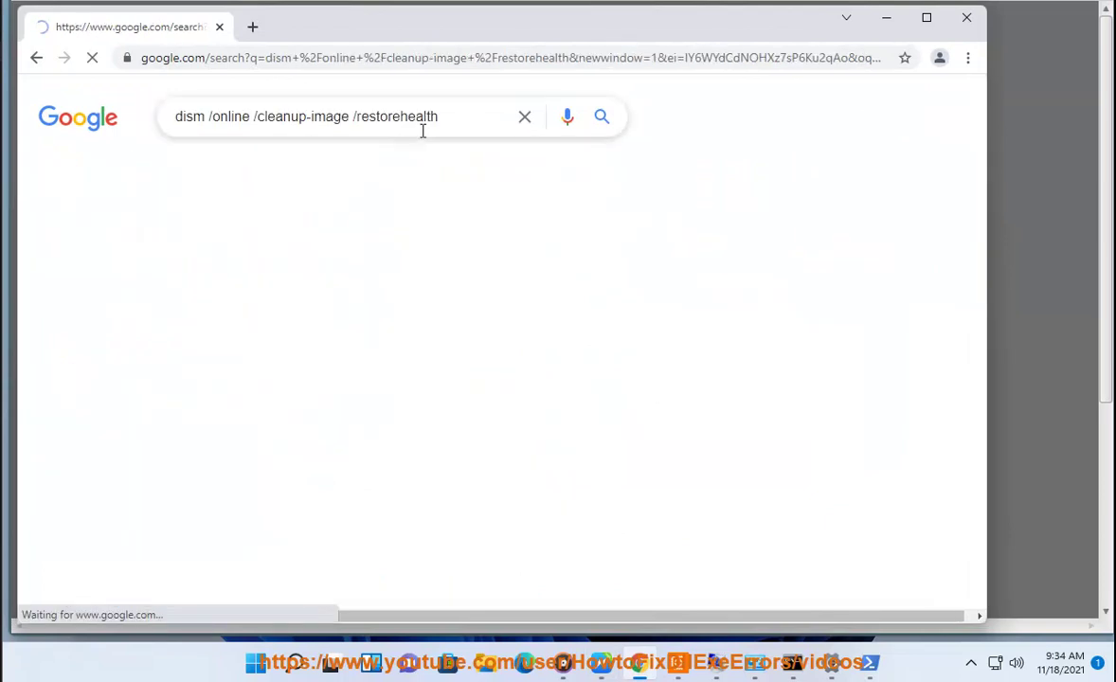
{"action": "left_click_drag", "start_coordinate": [428, 119], "coordinate": [172, 117]}
{"action": "key", "text": "ctrl+c"}
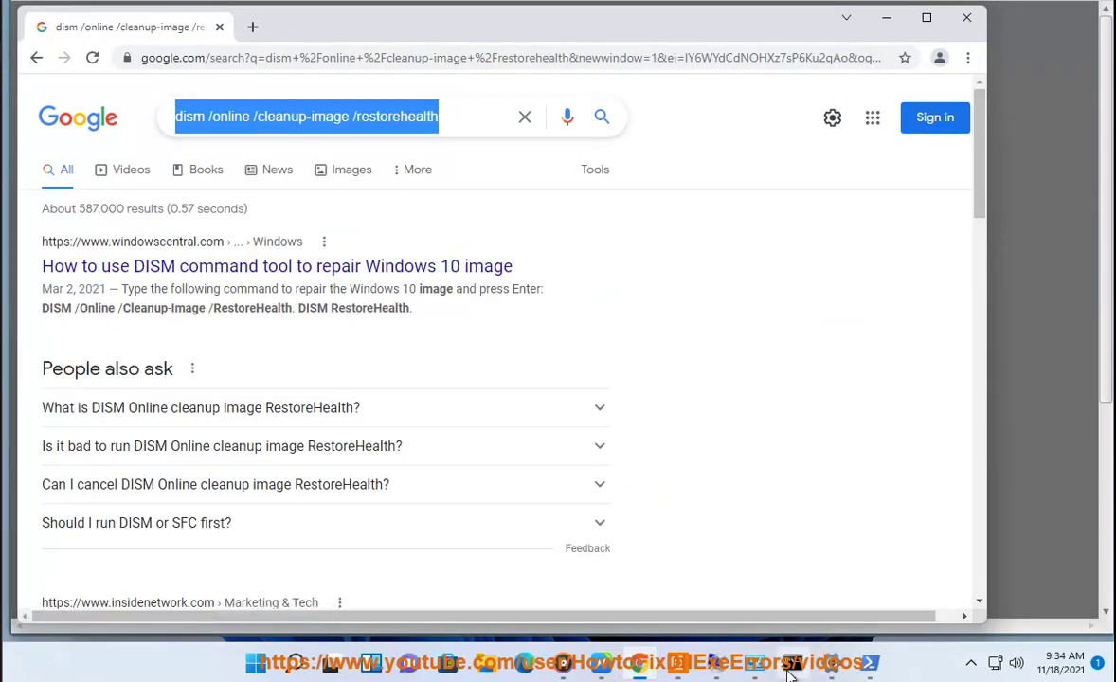
{"action": "left_click", "coordinate": [792, 662]}
{"action": "key", "text": "BackSpace"}
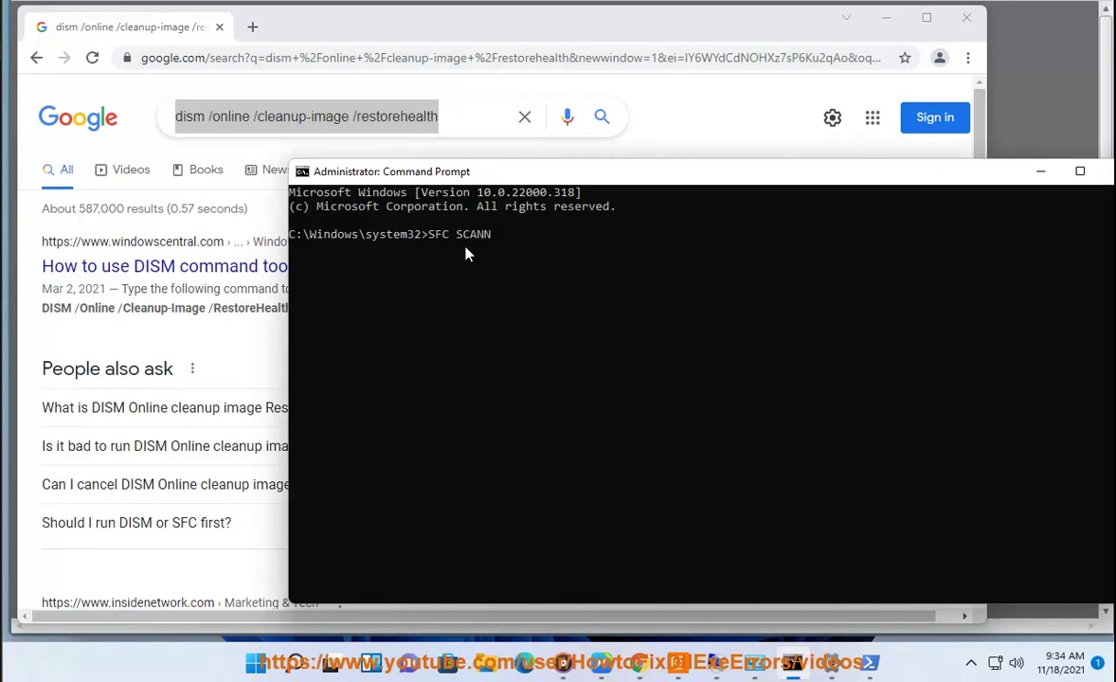
{"action": "key", "text": "ctrl+v"}
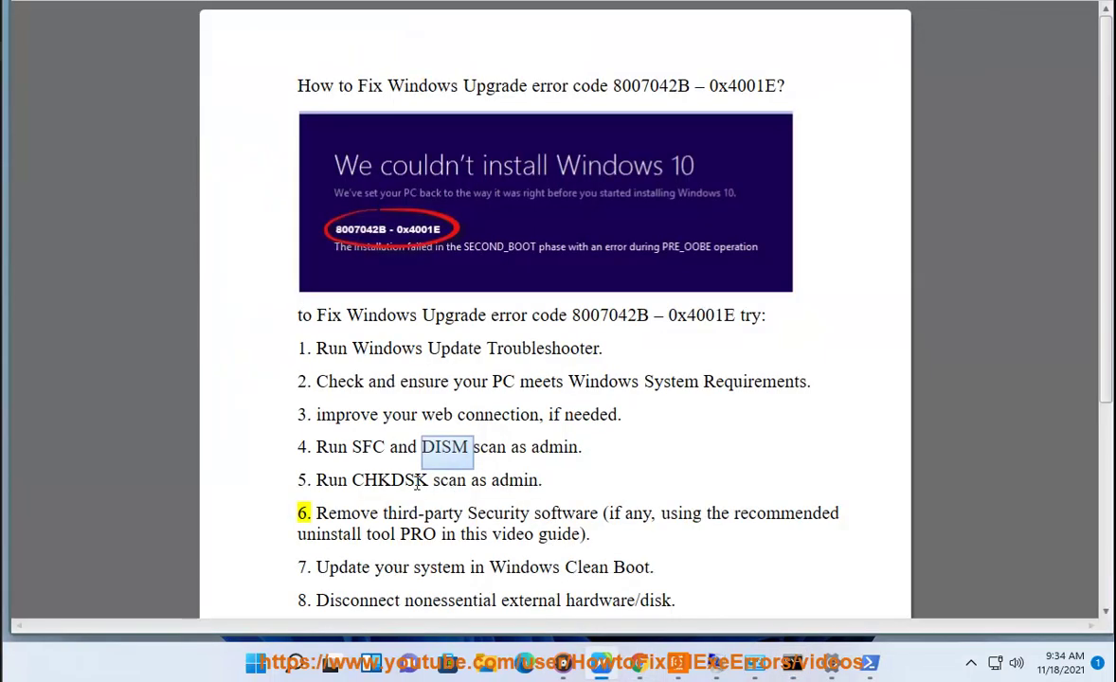
{"action": "double_click", "coordinate": [417, 481]}
{"action": "key", "text": "ctrl+c"}
Step: Search the 'chkdsk command' suggestion, read through the results to the Dell snippet, then minimize Chrome
{"action": "left_click", "coordinate": [602, 662]}
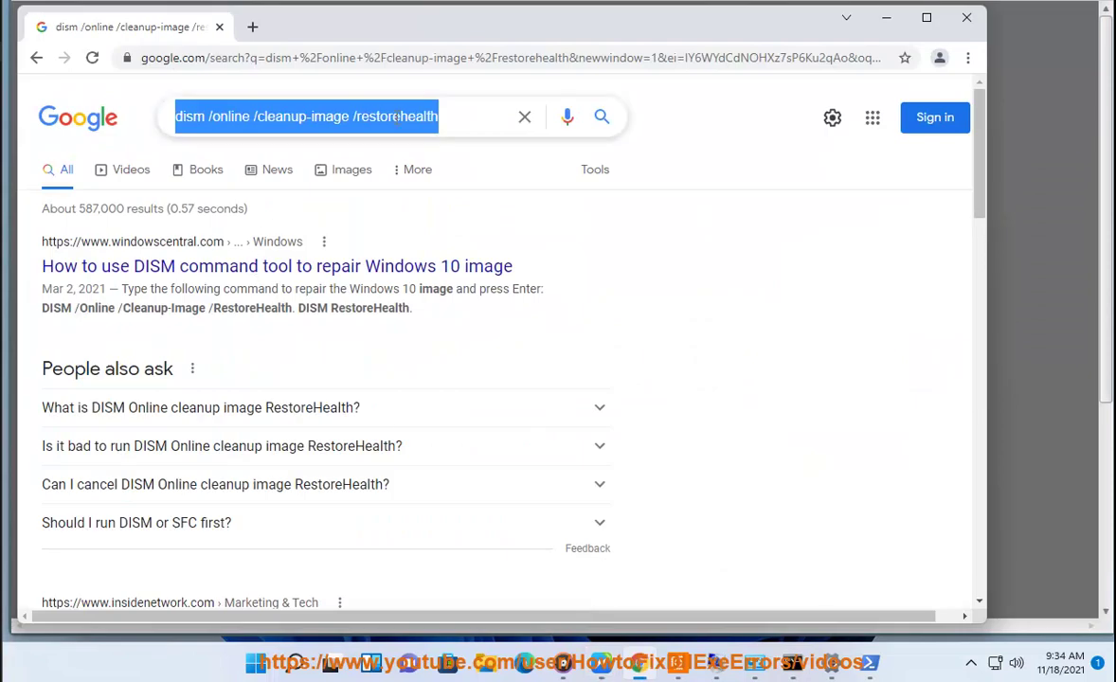
{"action": "key", "text": "ctrl+v"}
{"action": "left_click", "coordinate": [255, 181]}
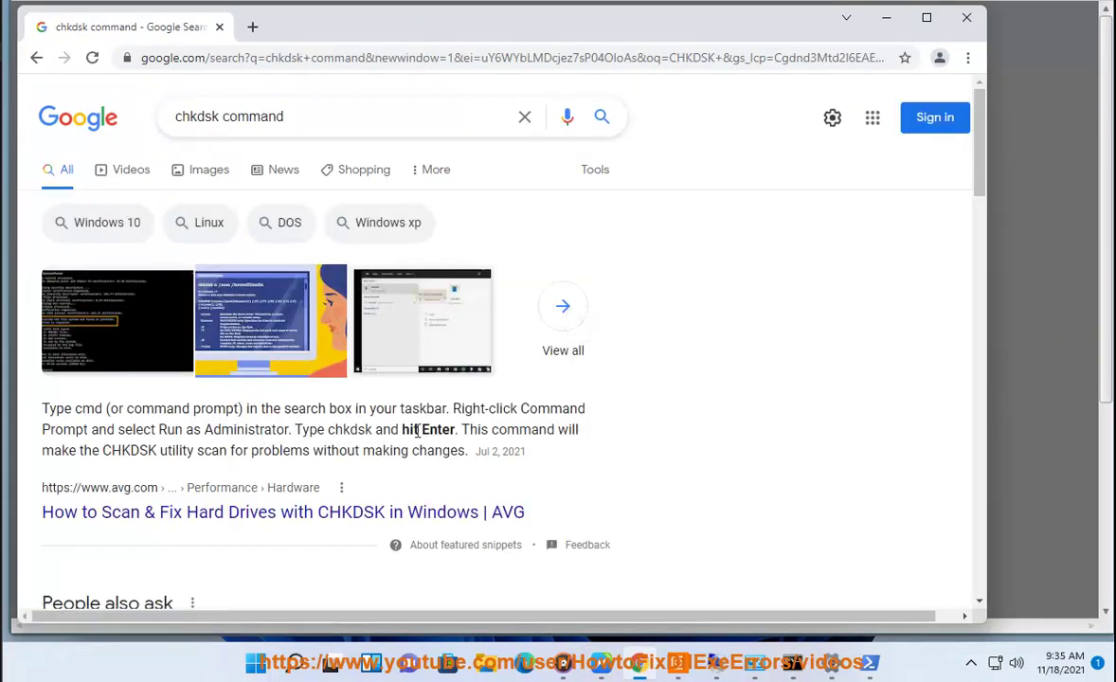
{"action": "scroll", "coordinate": [313, 474], "scroll_direction": "down", "scroll_amount": 5}
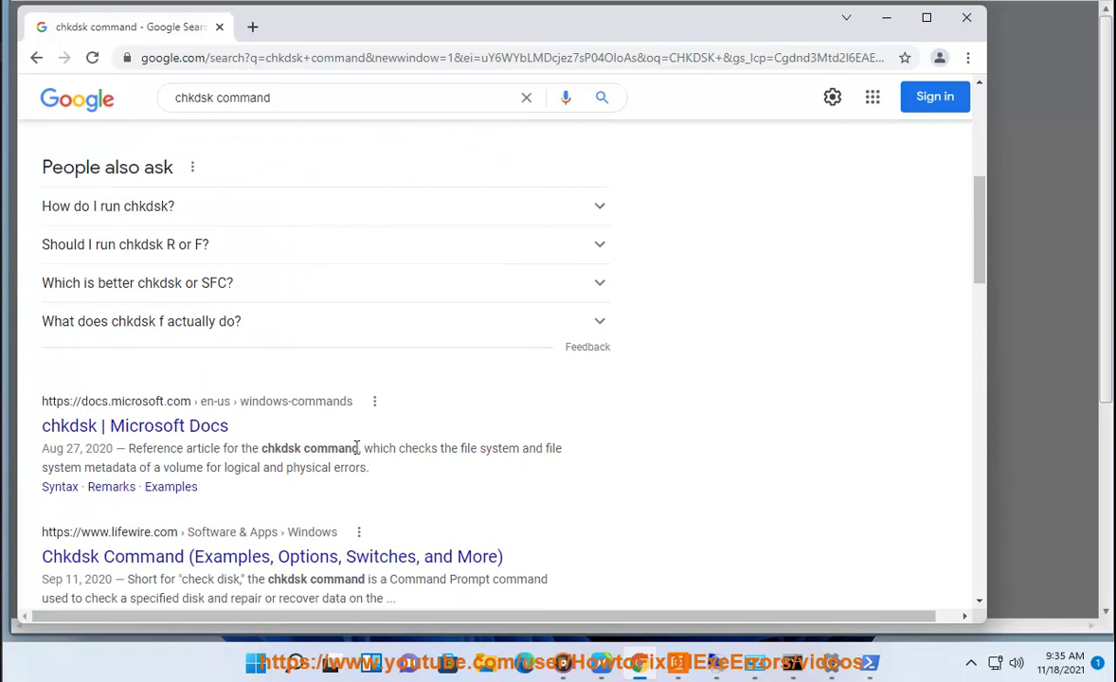
{"action": "left_click_drag", "start_coordinate": [356, 448], "coordinate": [288, 448]}
{"action": "scroll", "coordinate": [354, 518], "scroll_direction": "down", "scroll_amount": 2}
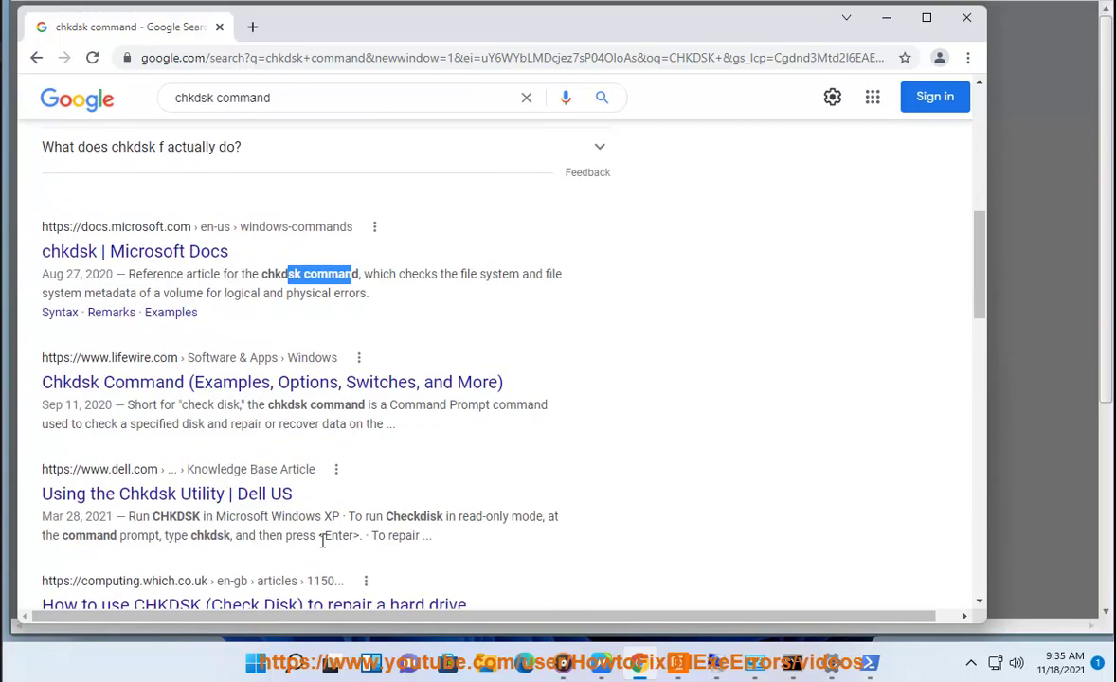
{"action": "double_click", "coordinate": [221, 538]}
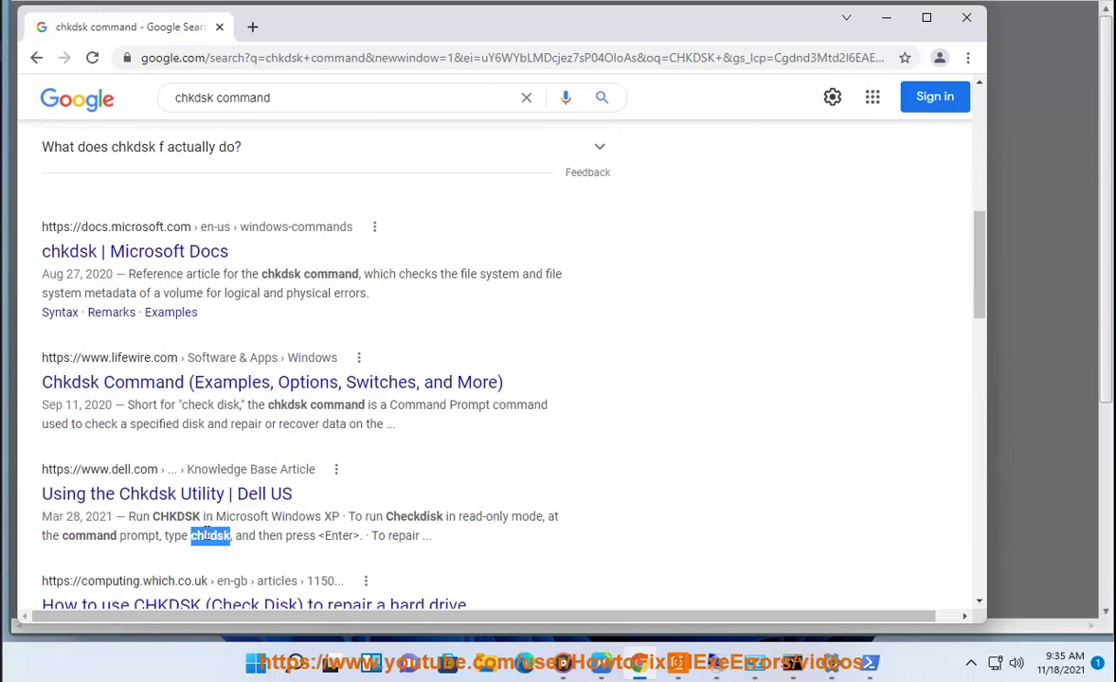
{"action": "left_click", "coordinate": [888, 18]}
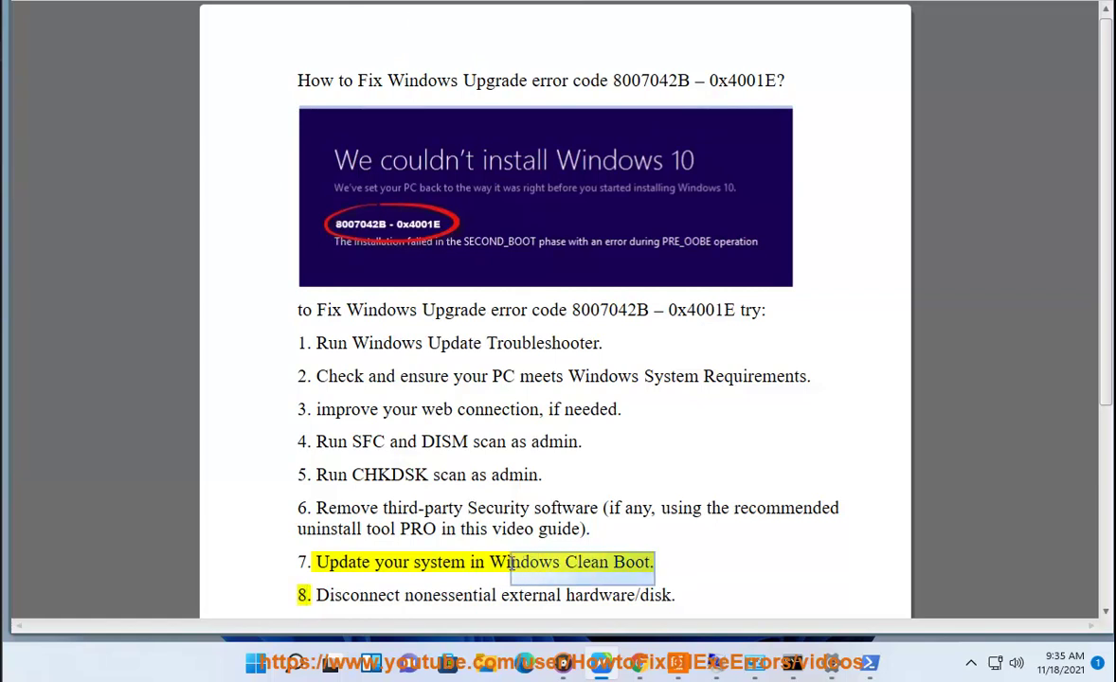
Step: Google 'Windows Clean Boot', then run msconfig from Win+R to open System Configuration
{"action": "left_click", "coordinate": [640, 659]}
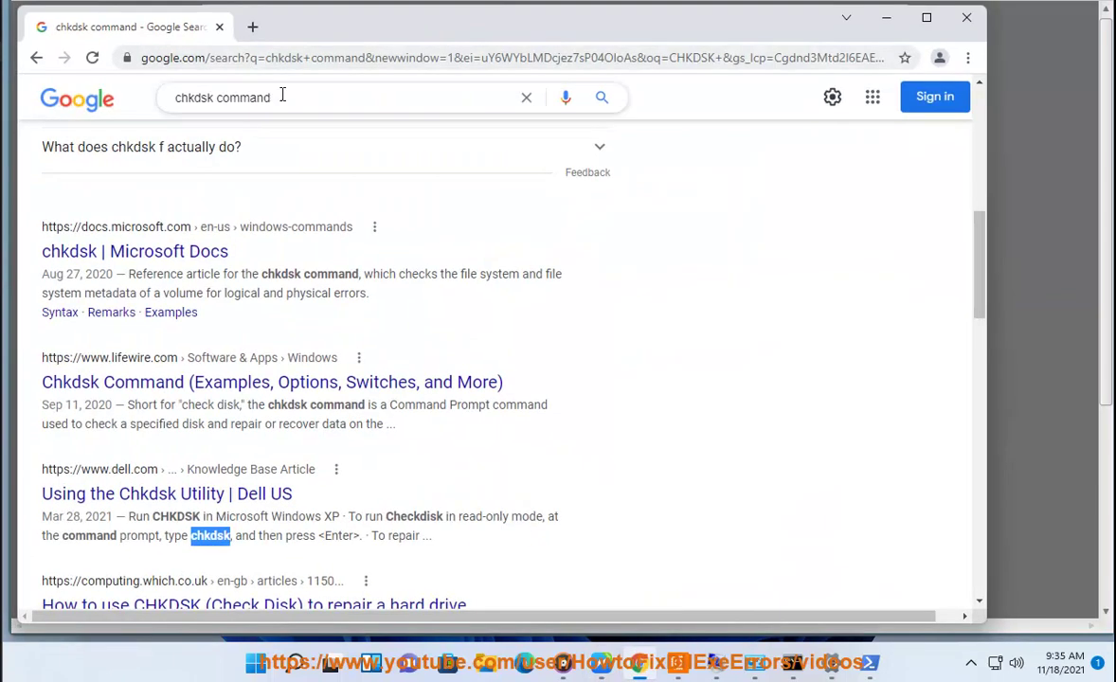
{"action": "triple_click", "coordinate": [281, 97]}
{"action": "type", "text": "Windows Clean Boot"}
{"action": "key", "text": "Return"}
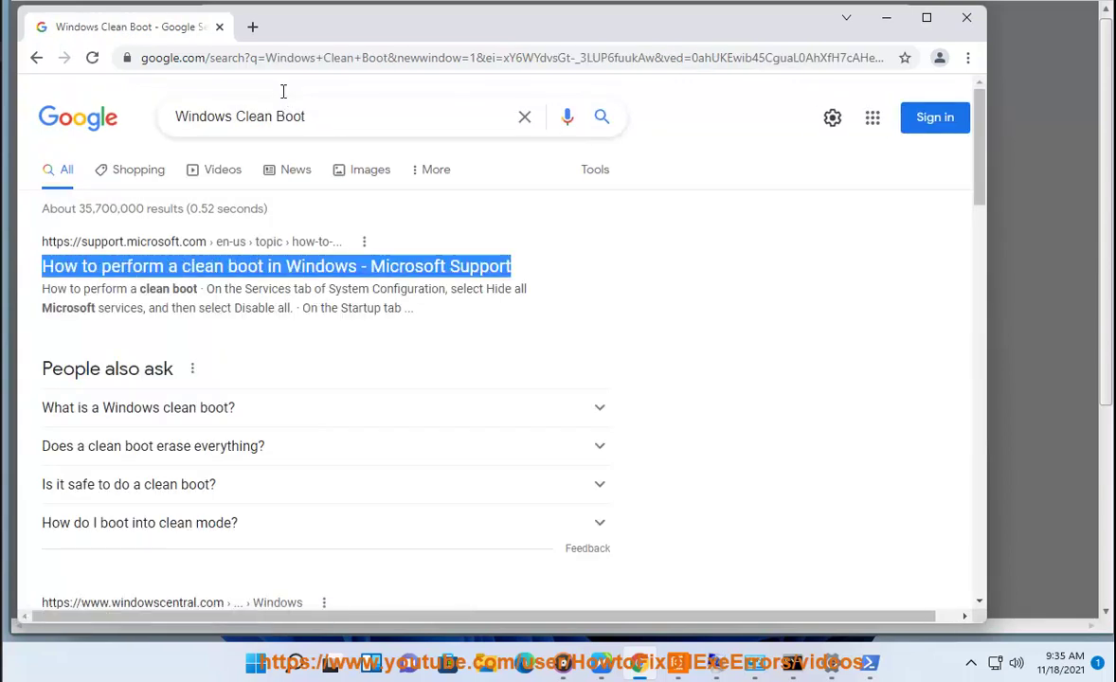
{"action": "key", "text": "super+r"}
{"action": "key", "text": "Return"}
Step: In System Configuration's Services tab, hide all Microsoft services, disable the rest, and apply
{"action": "key", "text": "ctrl+Tab"}
{"action": "key", "text": "ctrl+Tab"}
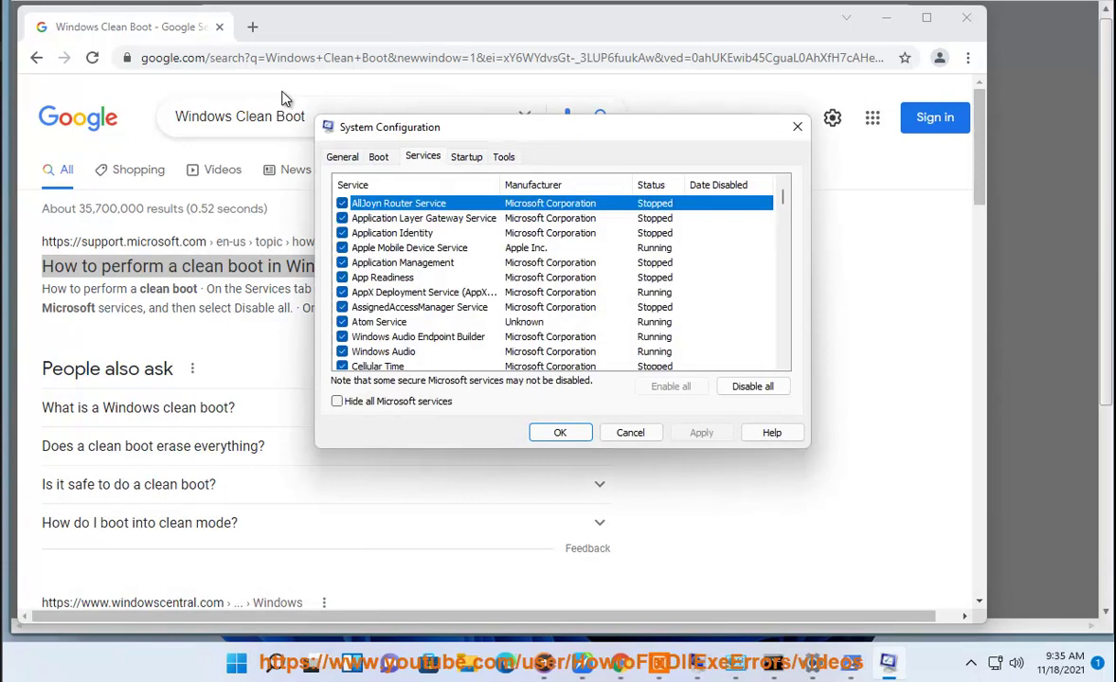
{"action": "key", "text": "alt+h"}
{"action": "key", "text": "alt+d"}
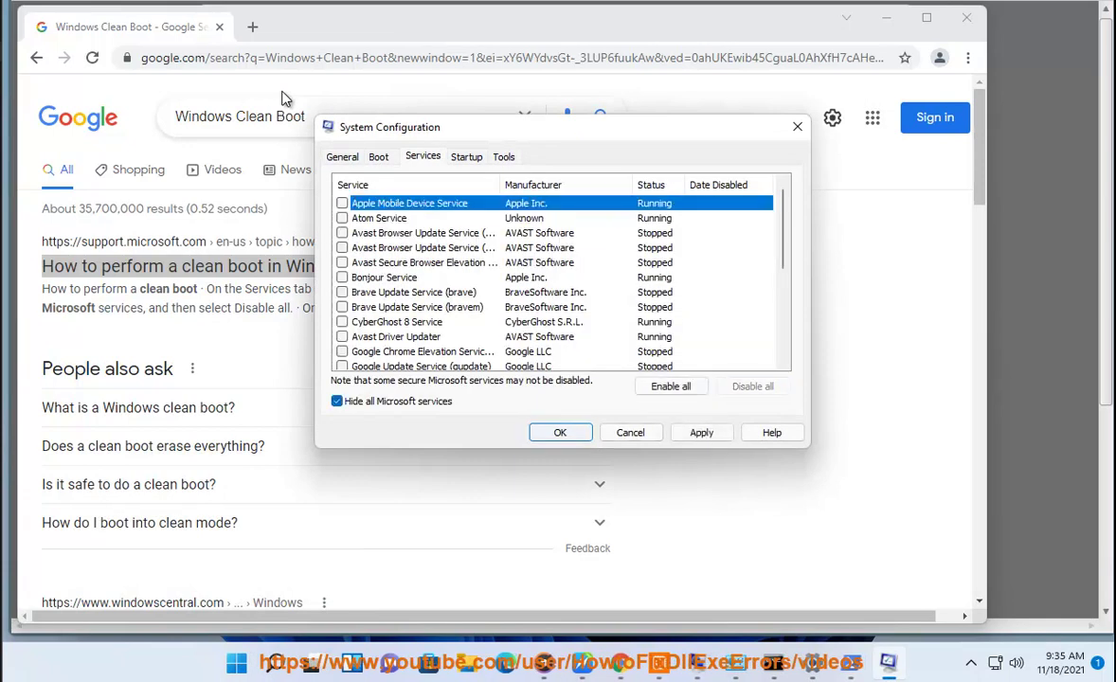
{"action": "key", "text": "Return"}
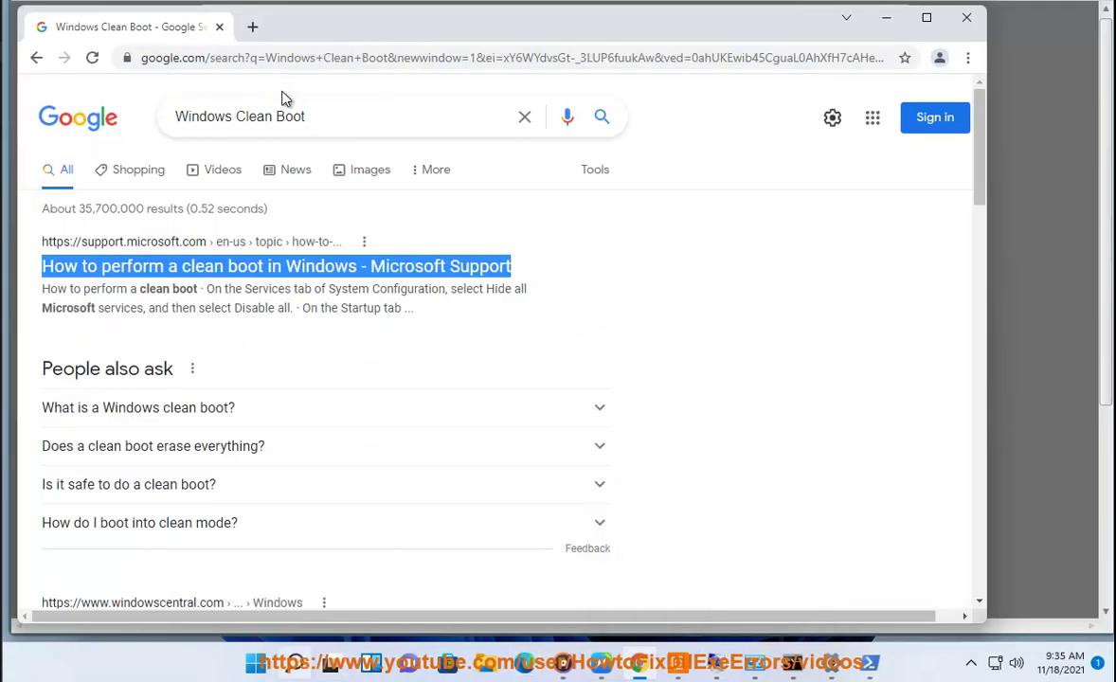
Step: Launch Task Manager from the recent items in Windows search
{"action": "key", "text": "super+s"}
{"action": "key", "text": "Up"}
{"action": "key", "text": "Return"}
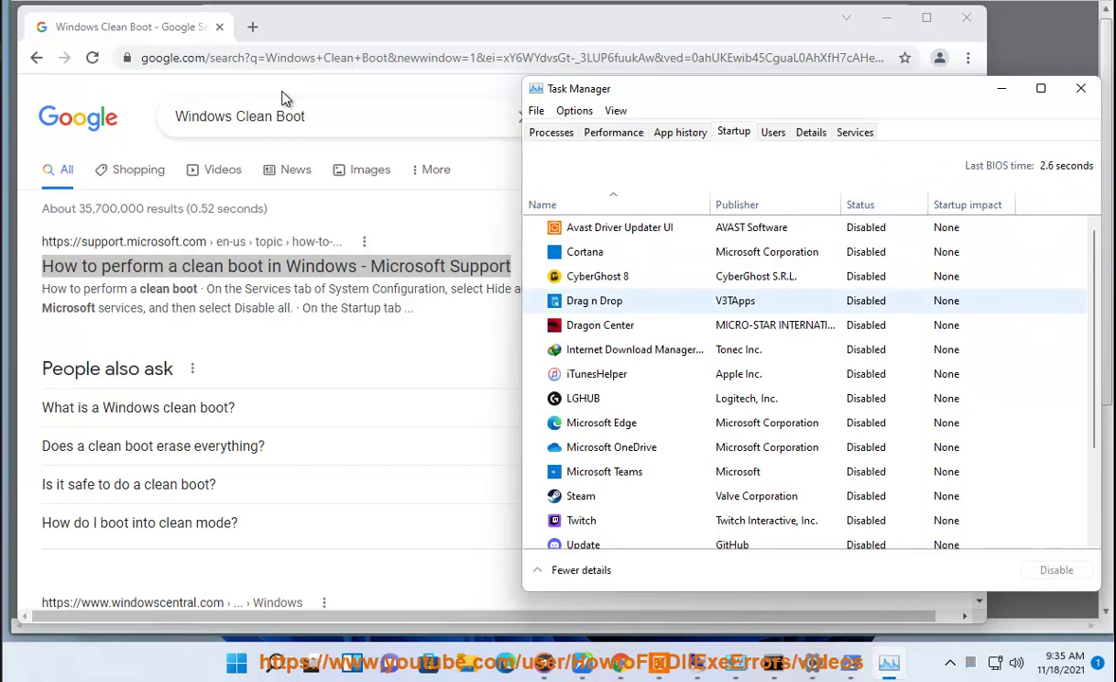
Step: Start a check for updates on the Windows Update page in Settings
{"action": "key", "text": "super"}
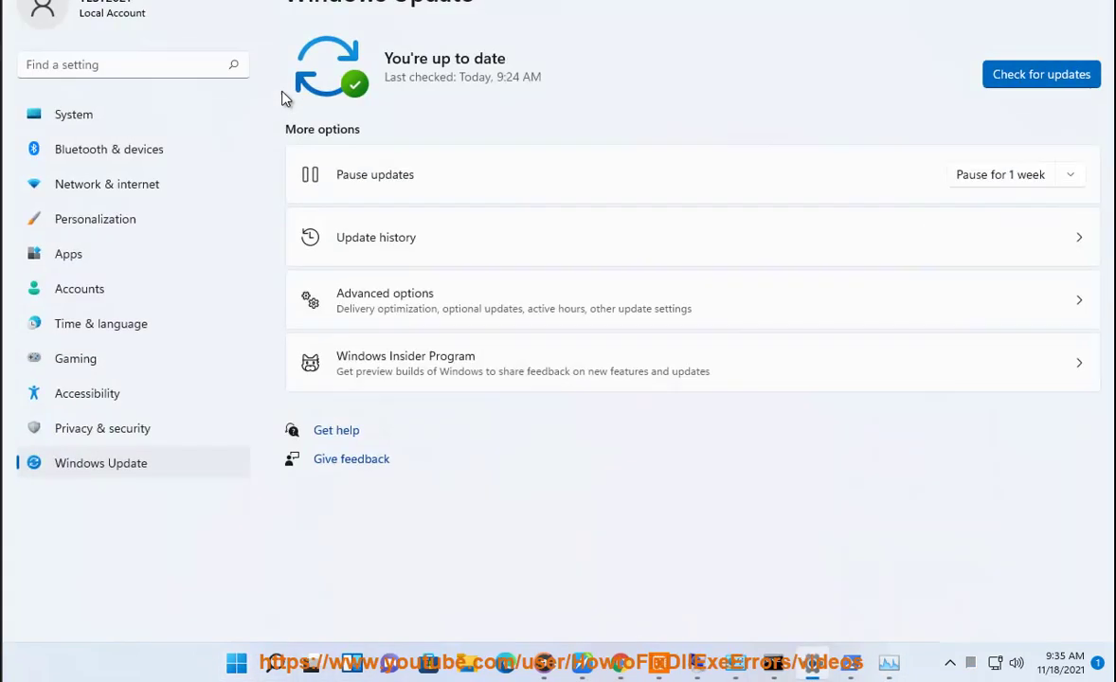
{"action": "key", "text": "Return"}
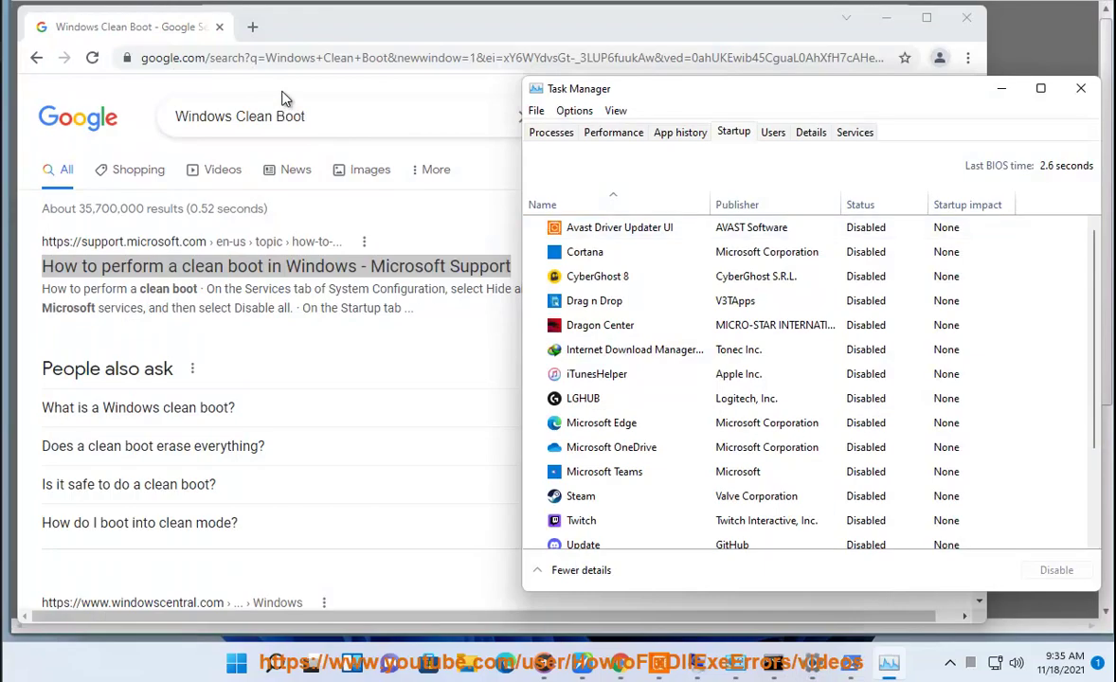
Step: Close Task Manager while the update check keeps running
{"action": "key", "text": "alt+F4"}
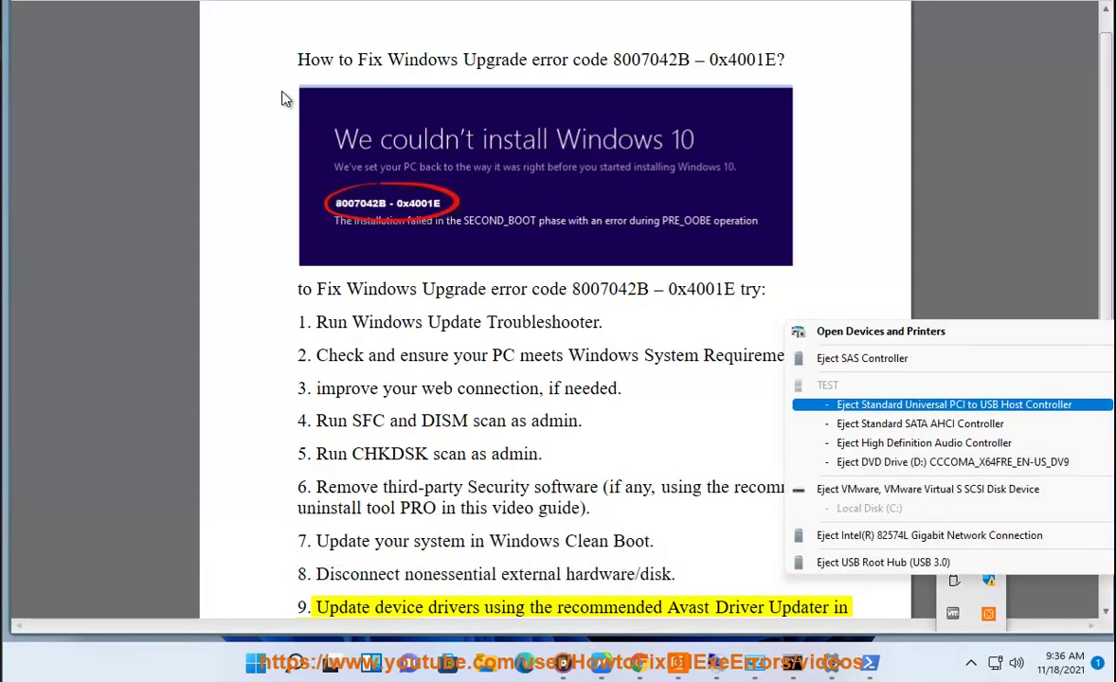
Step: Dismiss the ejectable-hardware list and return to the Chrome Google results window
{"action": "key", "text": "Escape"}
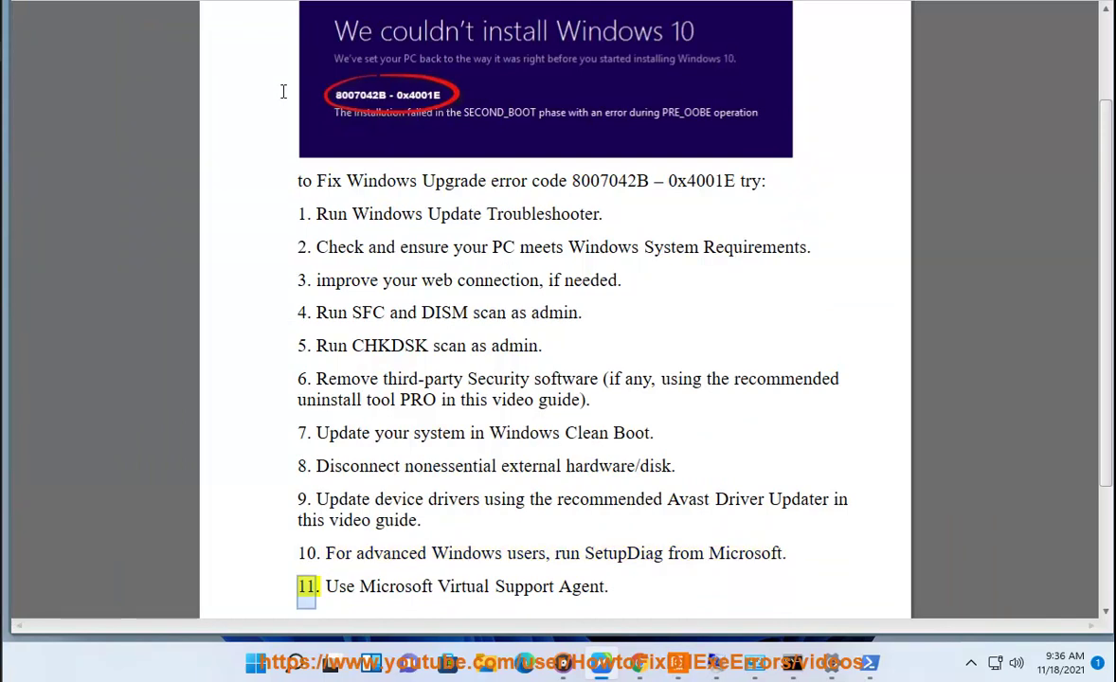
{"action": "key", "text": "alt+Tab"}
Step: Replace the Google search text with SetupDiag and run the search
{"action": "key", "text": "ctrl+a"}
{"action": "type", "text": "SetupDiag"}
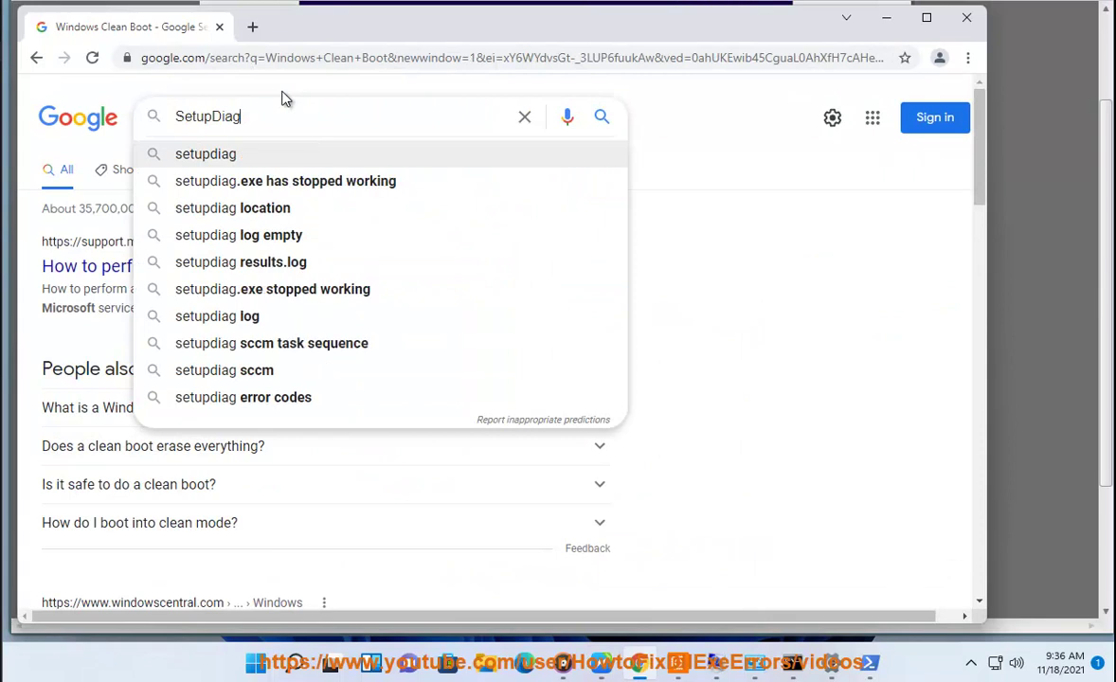
{"action": "key", "text": "Return"}
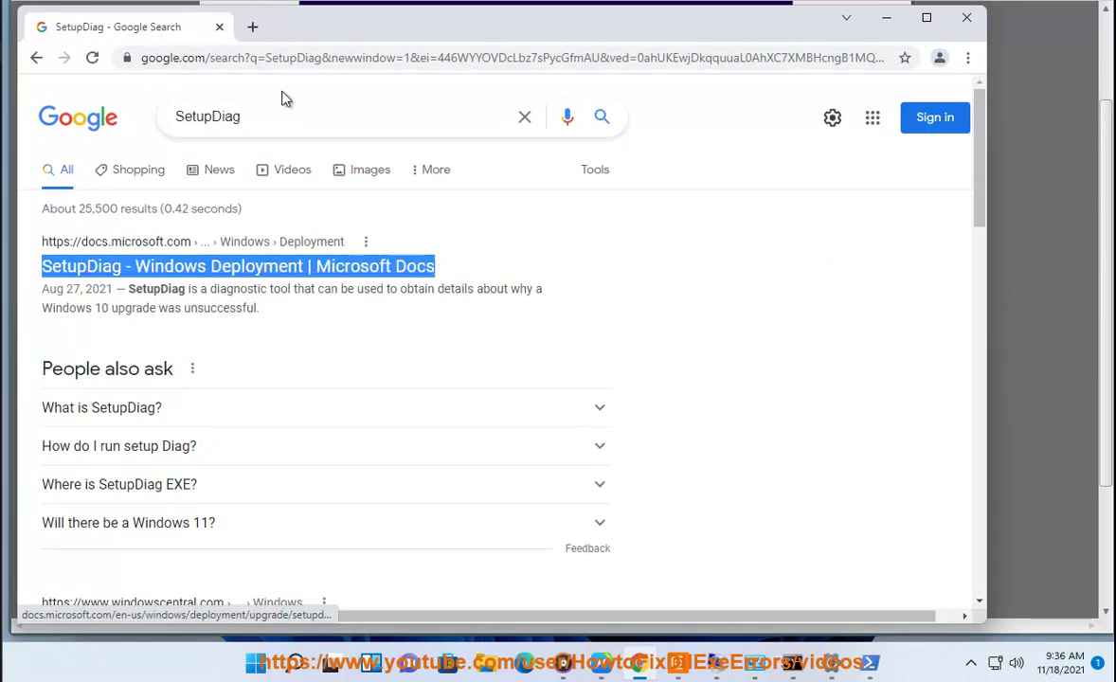